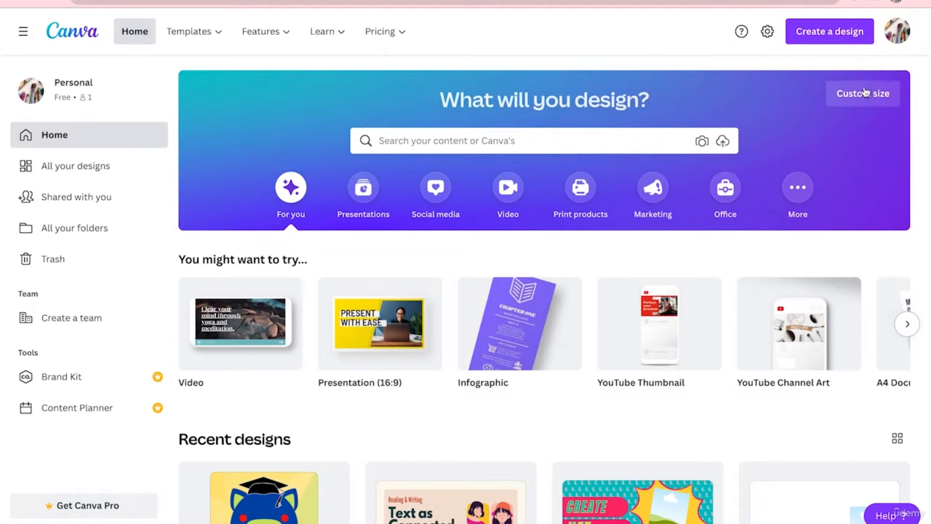
# Create a new custom-size design measuring 631 × 631 px.
pyautogui.click(863, 93)
pyautogui.write('631')
pyautogui.press('Tab')
pyautogui.write('6')
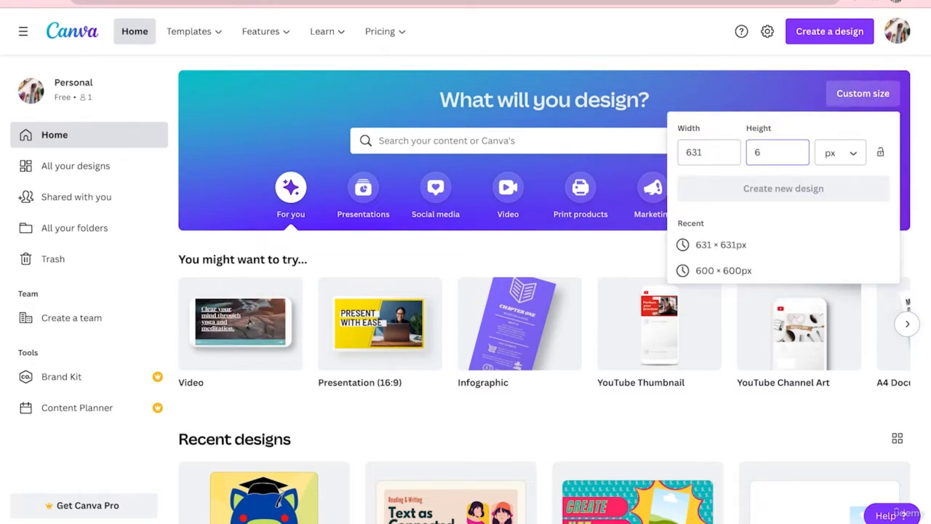
pyautogui.write('31')
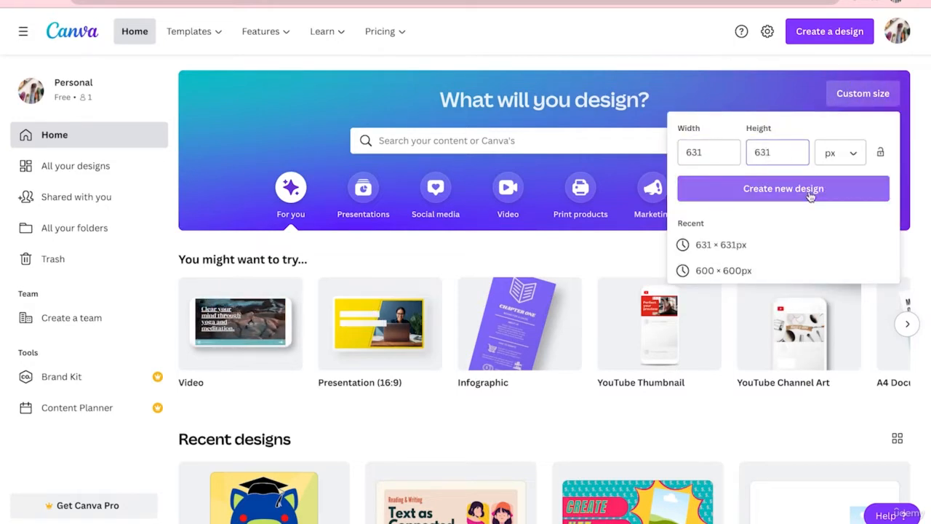
pyautogui.click(809, 193)
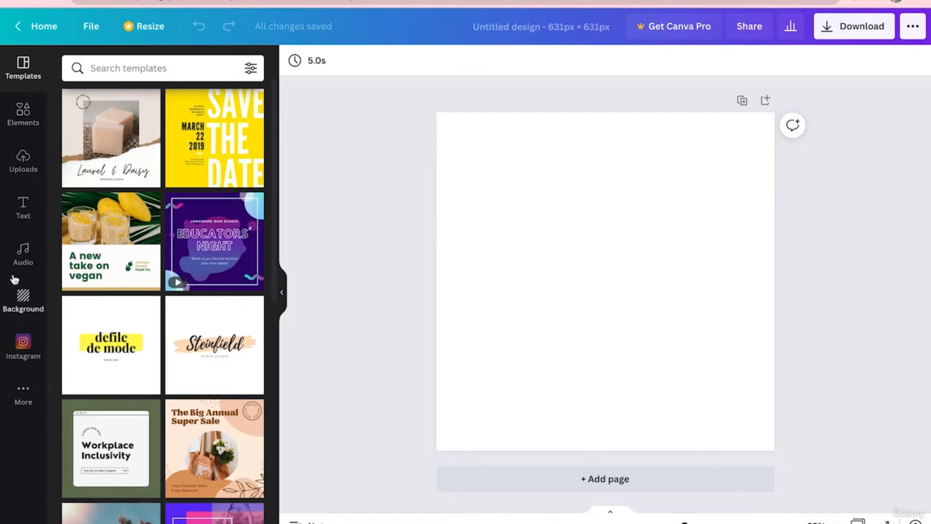
# Search the elements for "pig" and add the pink pig face with black eyes to the page.
pyautogui.click(41, 123)
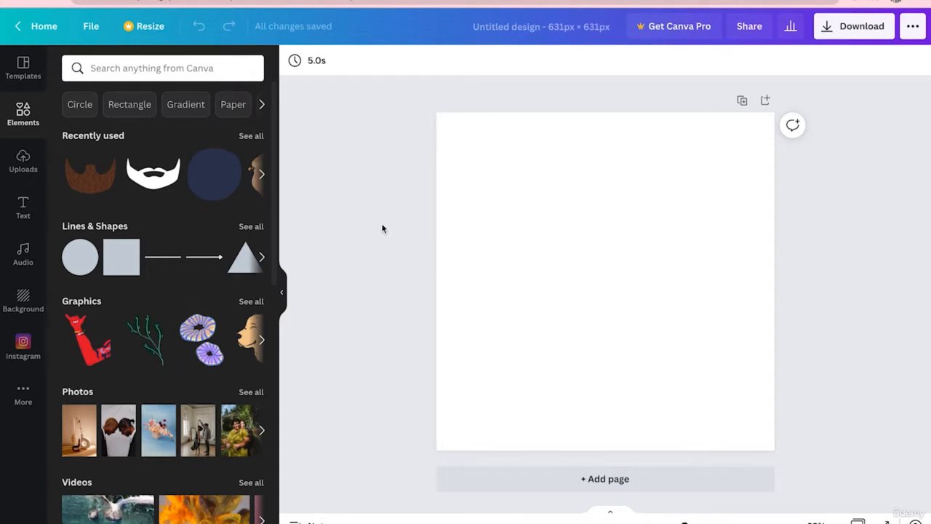
pyautogui.click(175, 70)
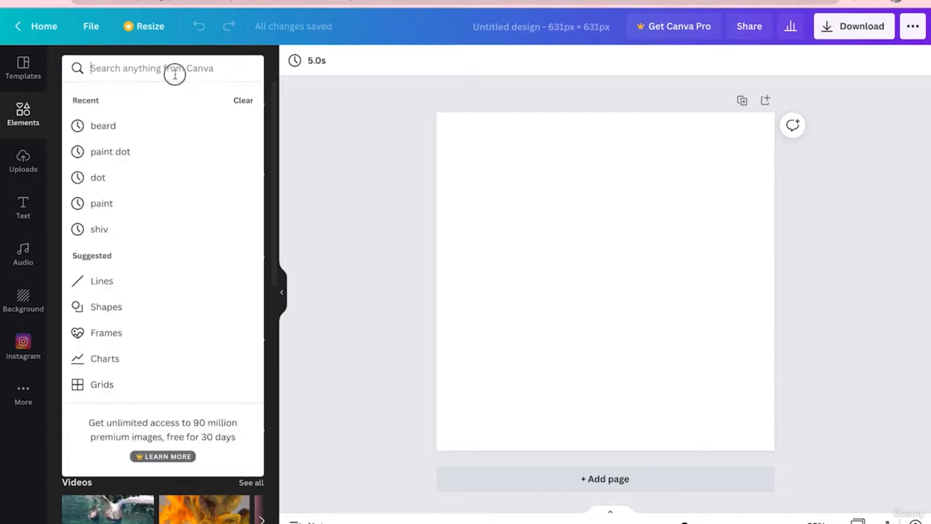
pyautogui.write('pig')
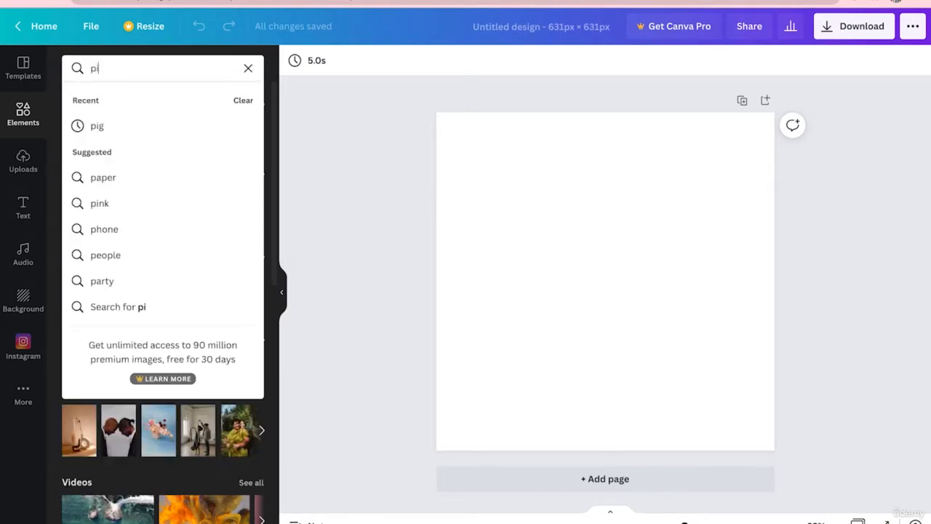
pyautogui.press('Return')
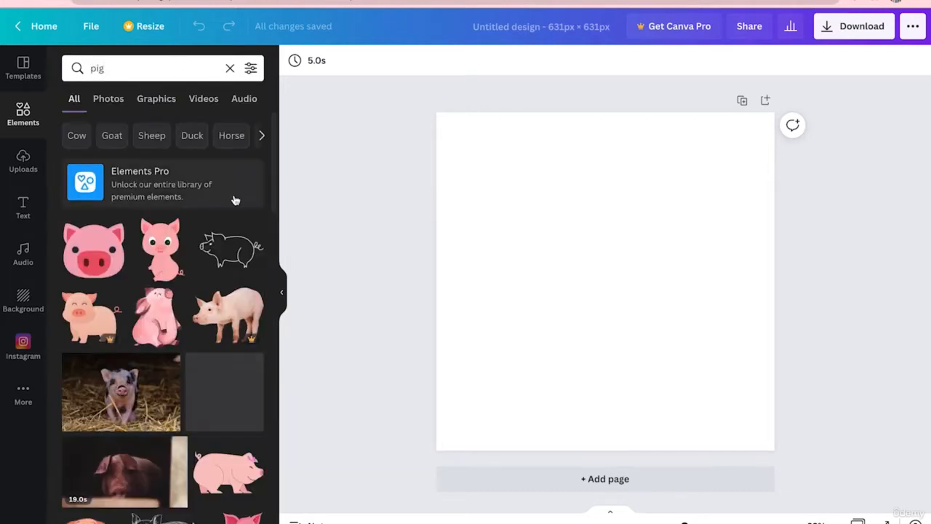
pyautogui.scroll(-1, 235, 204)
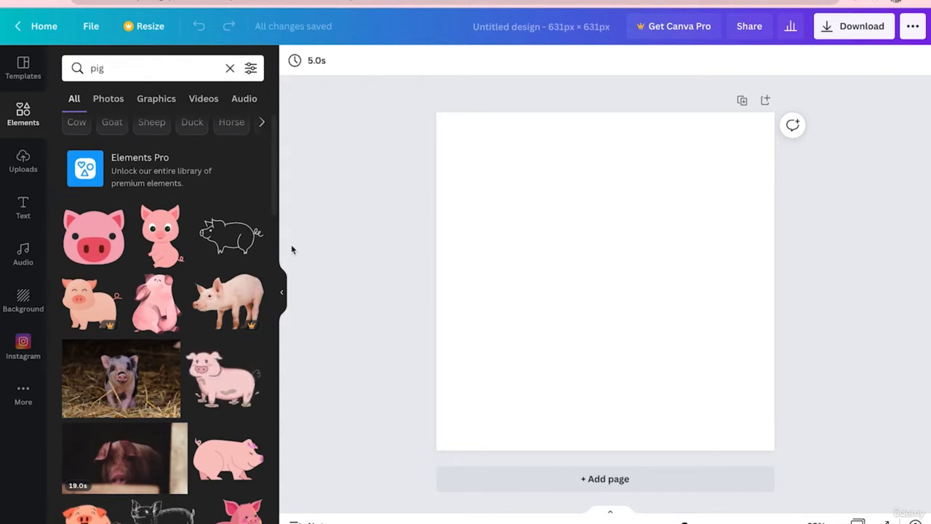
pyautogui.click(113, 244)
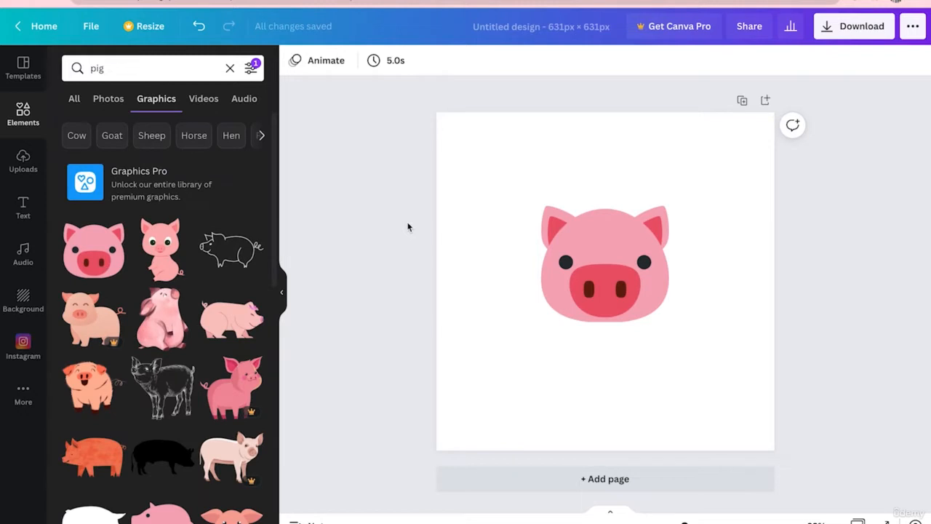
# Try out the free floppy-eared pig face below the first one and remove it again.
pyautogui.scroll(-4, 226, 378)
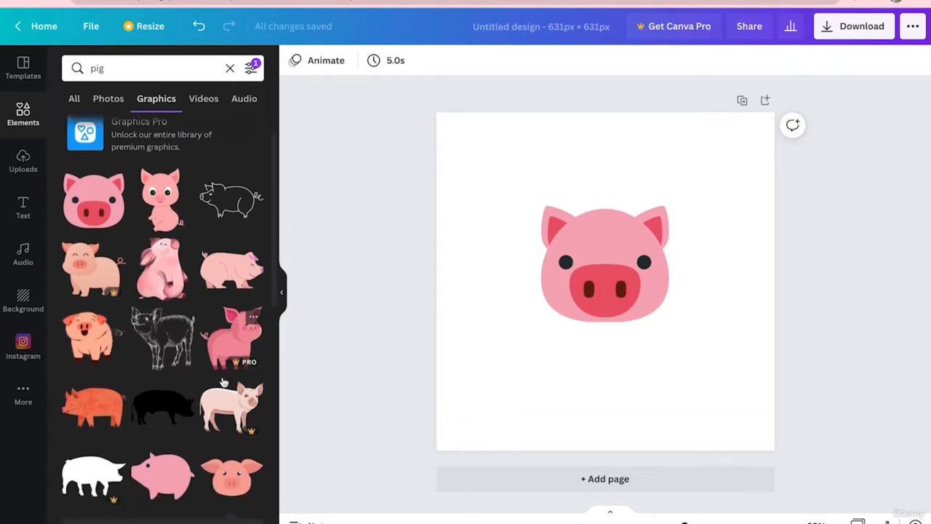
pyautogui.scroll(4, 272, 420)
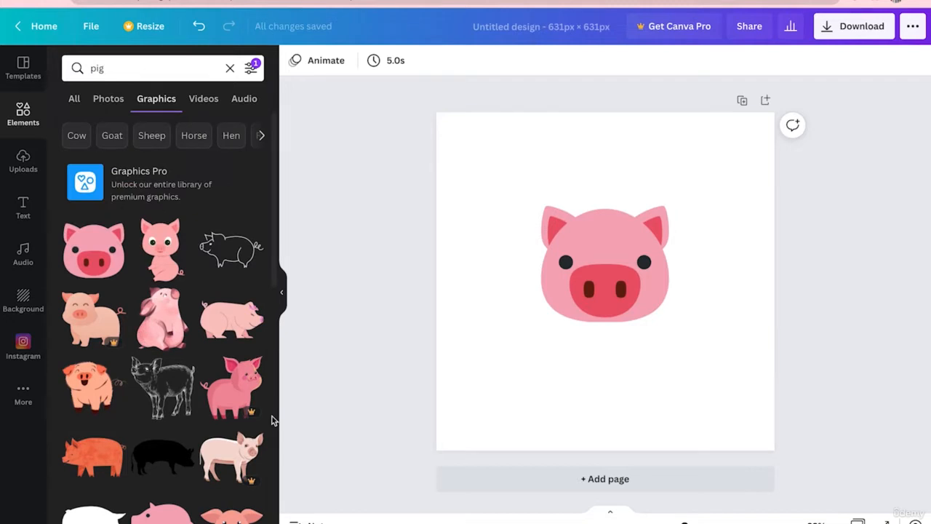
pyautogui.scroll(-3, 271, 420)
pyautogui.click(231, 407)
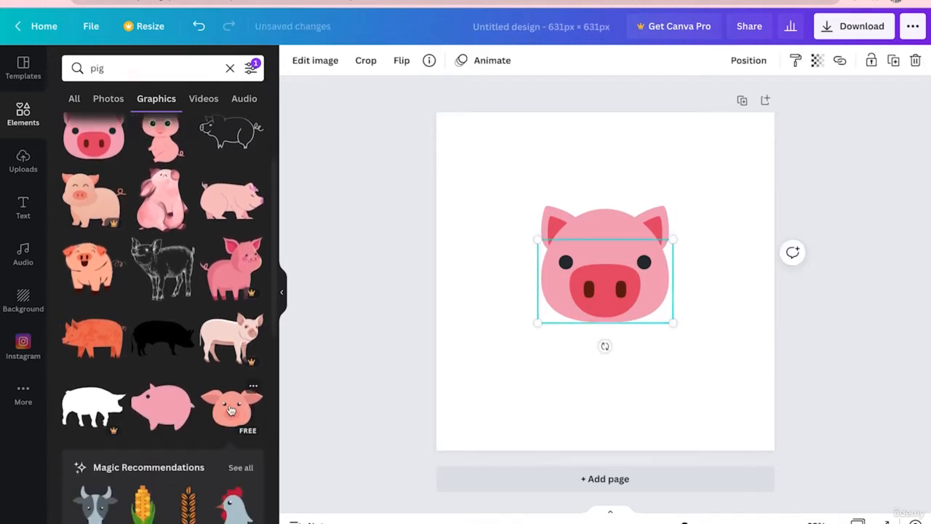
pyautogui.moveTo(608, 296); pyautogui.dragTo(613, 393)
pyautogui.click(613, 288)
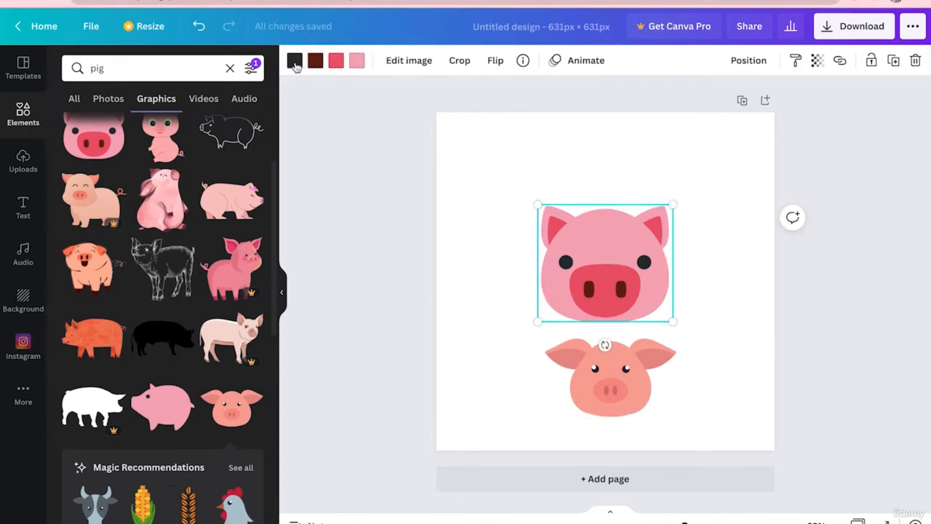
pyautogui.click(599, 394)
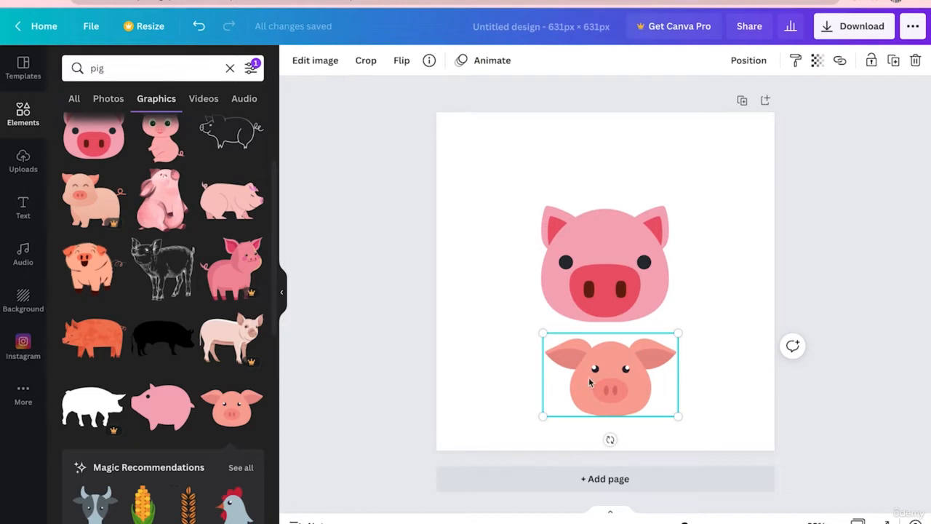
pyautogui.press('Delete')
# Recolour the eyes of the pig face with the default black.
pyautogui.click(623, 240)
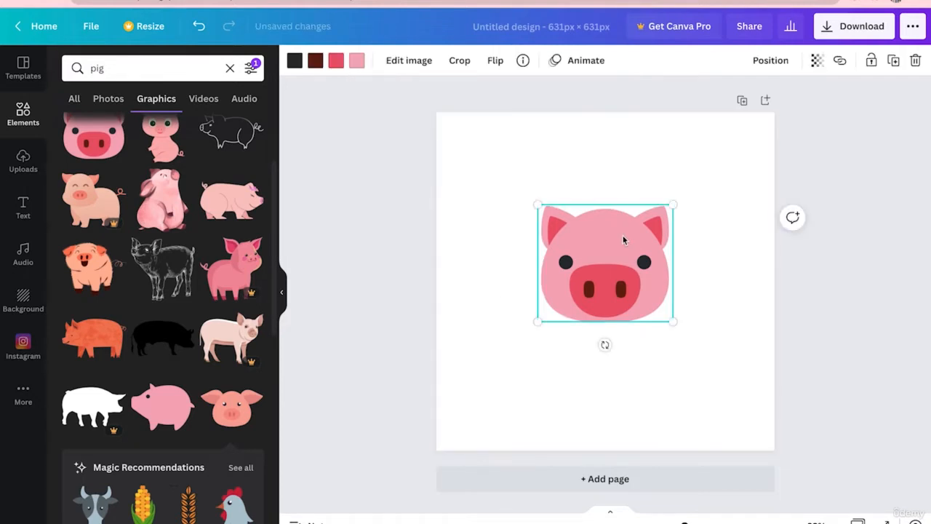
pyautogui.click(295, 60)
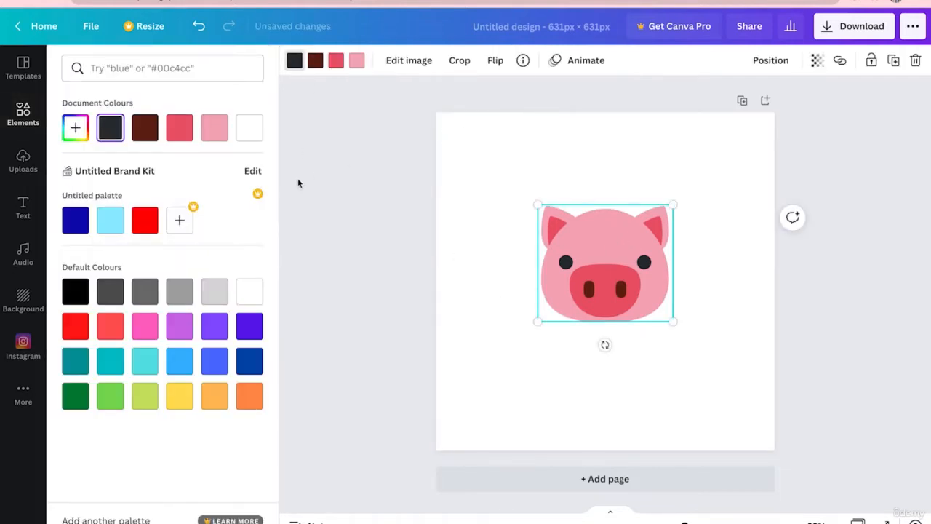
pyautogui.click(115, 339)
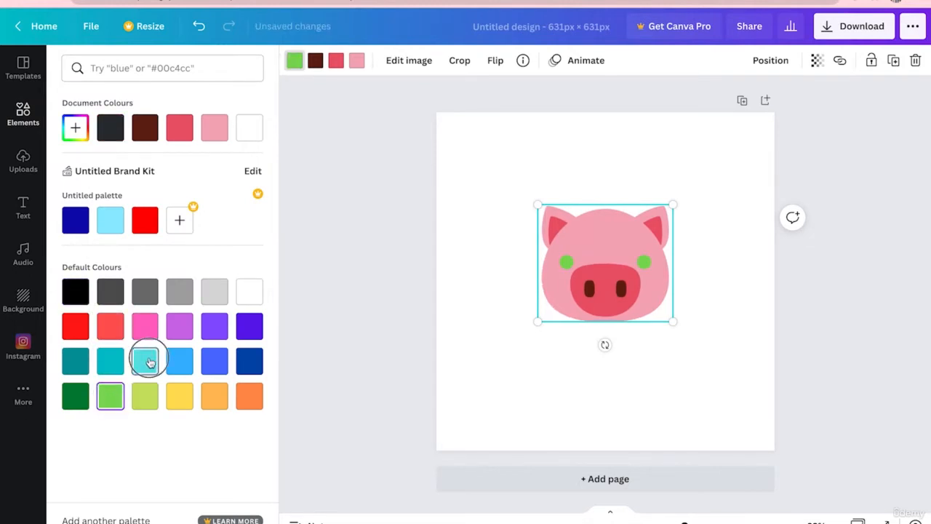
pyautogui.click(75, 325)
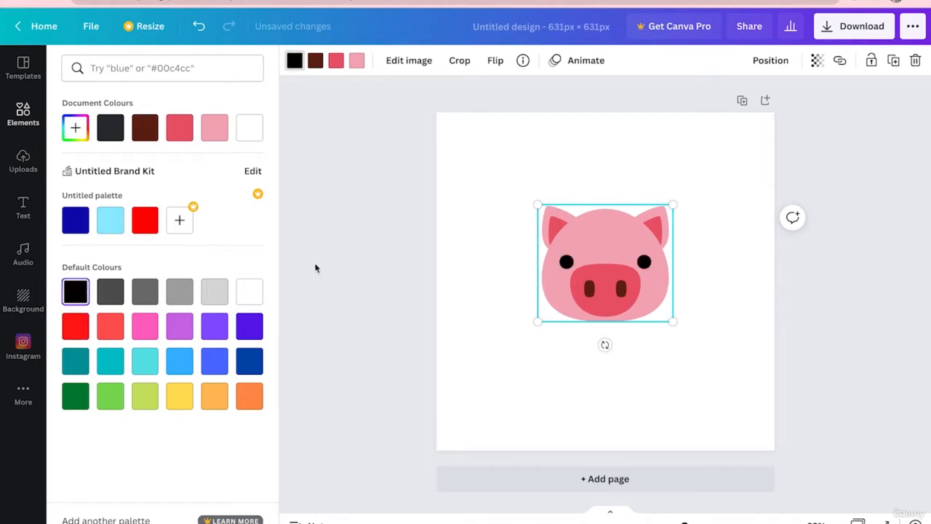
pyautogui.click(315, 270)
# Enlarge the pig face slightly and duplicate the page four times to make five pages.
pyautogui.moveTo(538, 205); pyautogui.dragTo(517, 187)
pyautogui.moveTo(673, 321); pyautogui.dragTo(688, 332)
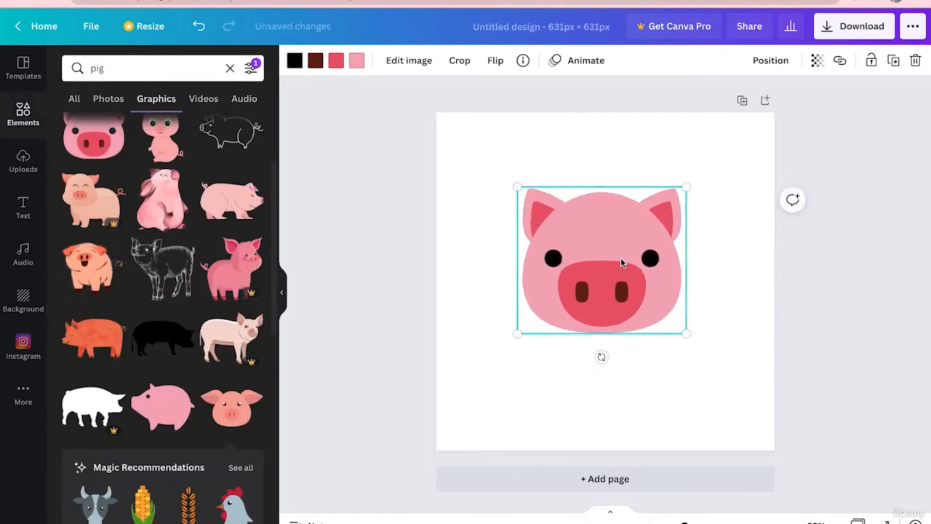
pyautogui.click(742, 101)
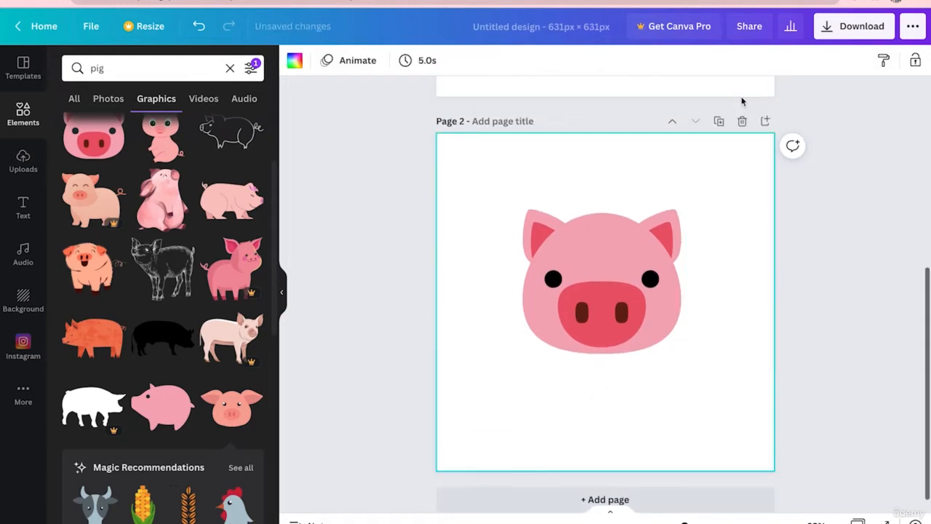
pyautogui.click(719, 123)
pyautogui.click(719, 142)
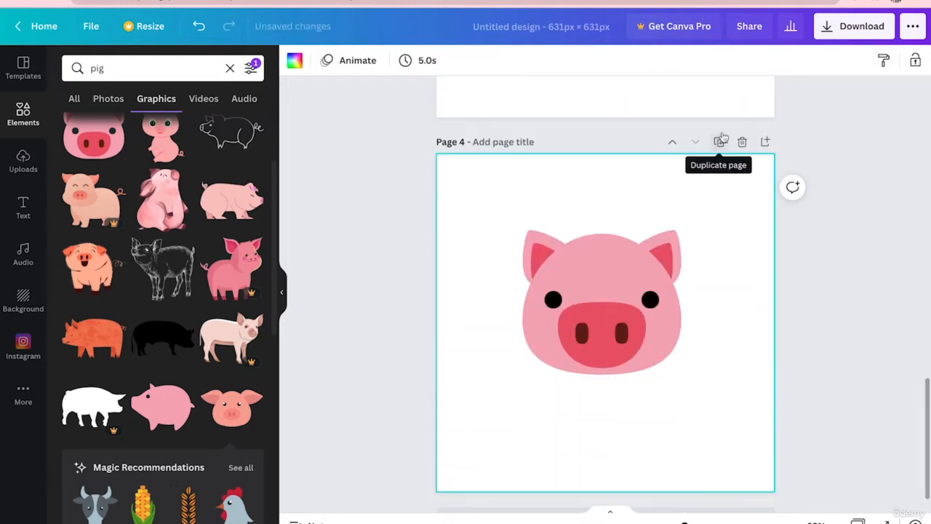
pyautogui.click(718, 133)
# Recolour the pig's face green on page 2, and give the page 3 pig red eyes, blue nostrils and a lime snout and inner ears.
pyautogui.click(661, 235)
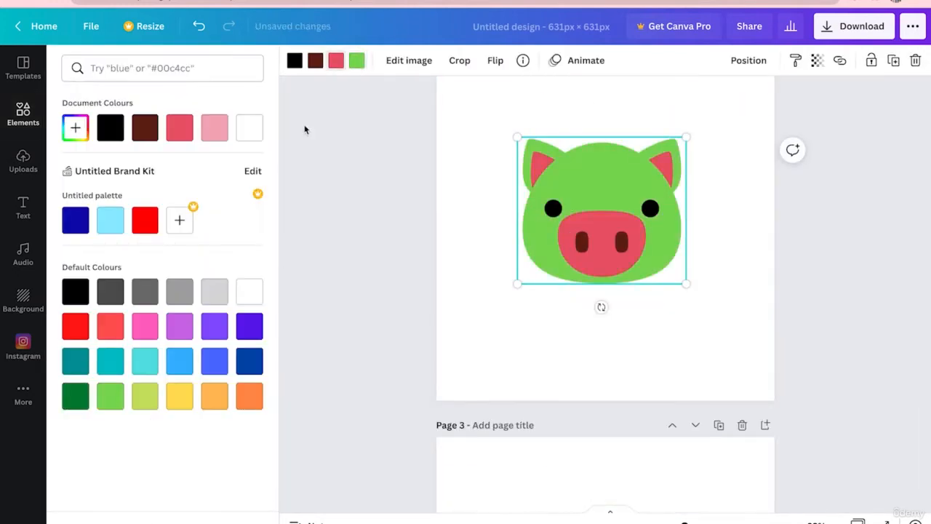
pyautogui.click(75, 396)
pyautogui.scroll(5, 399, 298)
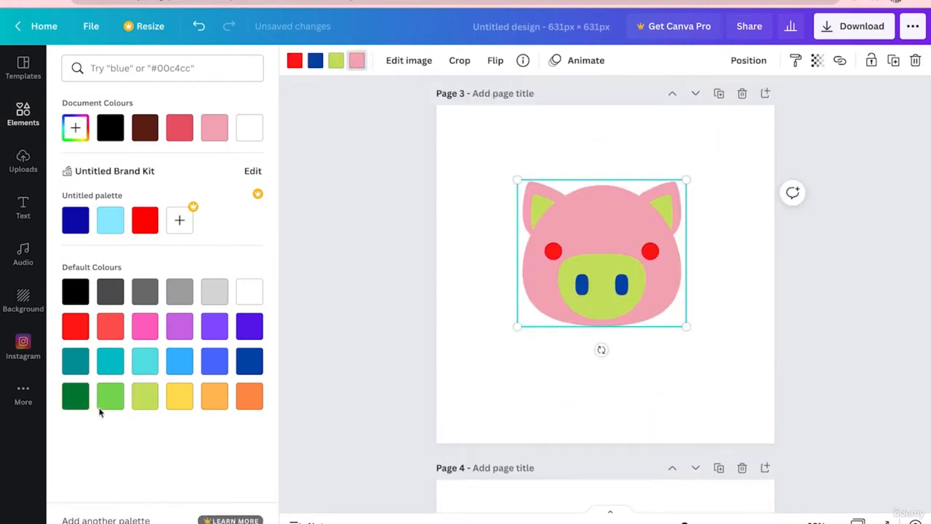
pyautogui.scroll(-5, 342, 308)
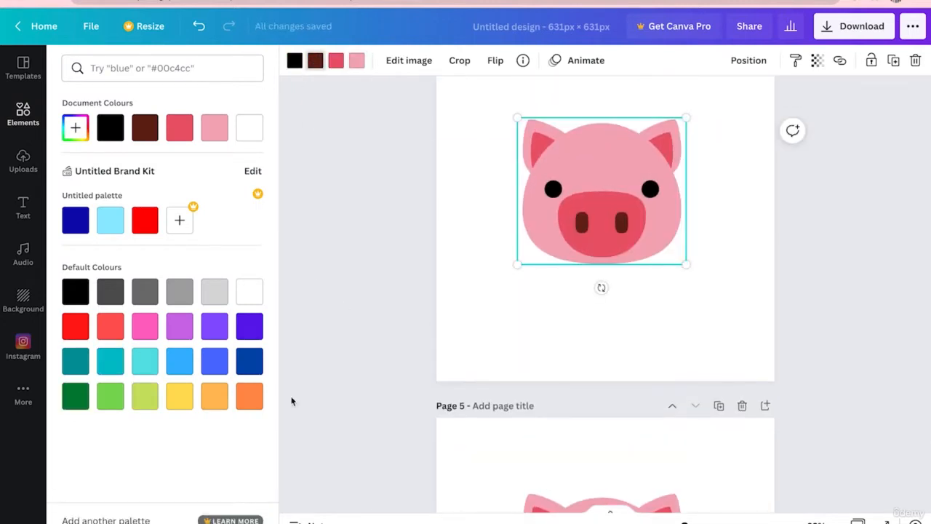
# Recolour the page 4 pig yellow with orange snout, inner ears and nostrils, and give the page 5 pig a custom pale pink face.
pyautogui.click(249, 395)
pyautogui.click(357, 60)
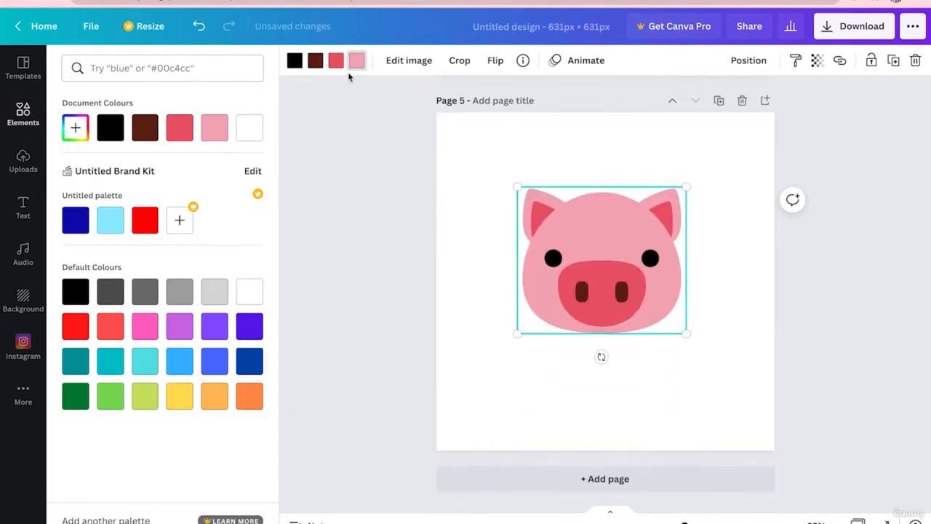
pyautogui.click(75, 127)
pyautogui.moveTo(134, 170); pyautogui.dragTo(208, 211)
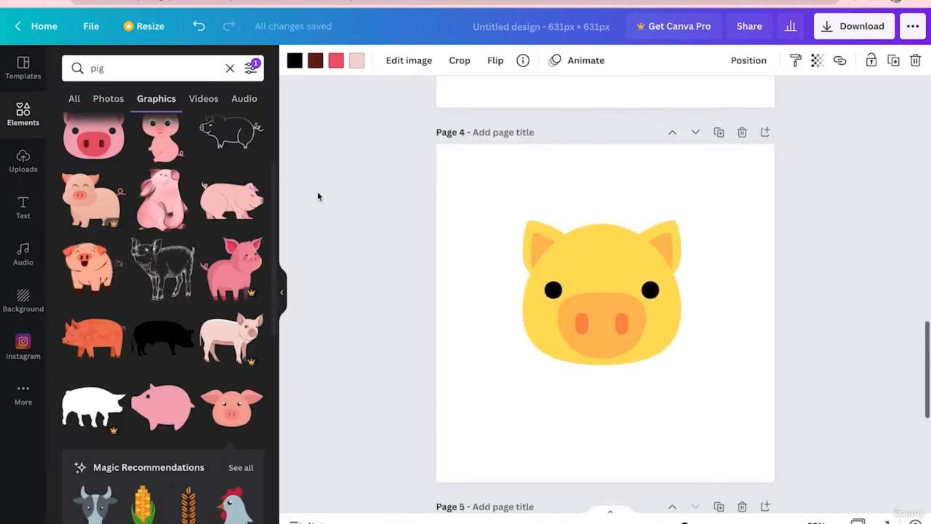
pyautogui.click(295, 60)
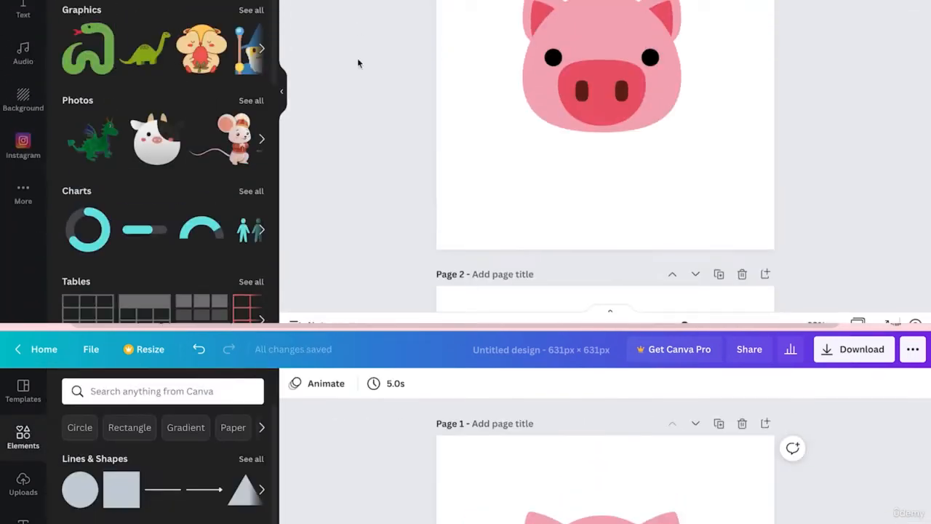
# With page 1 active, search the elements for "backgrounds" and limit the results to graphics.
pyautogui.click(468, 178)
pyautogui.click(143, 70)
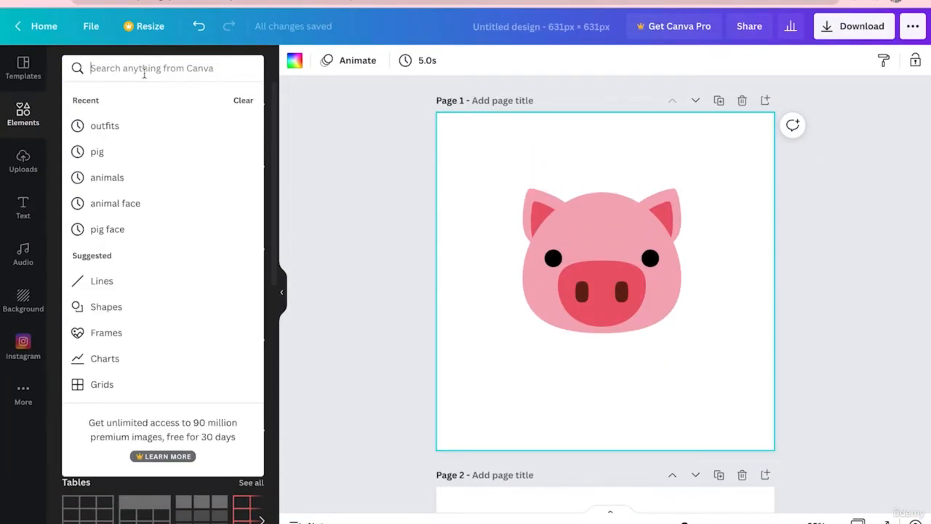
pyautogui.write('backgro')
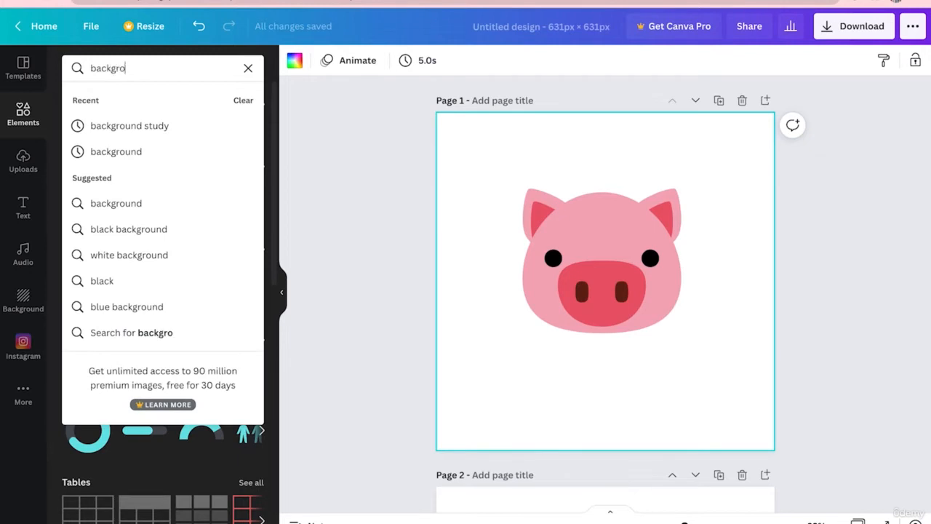
pyautogui.write('unds')
pyautogui.press('Return')
pyautogui.scroll(-3, 182, 243)
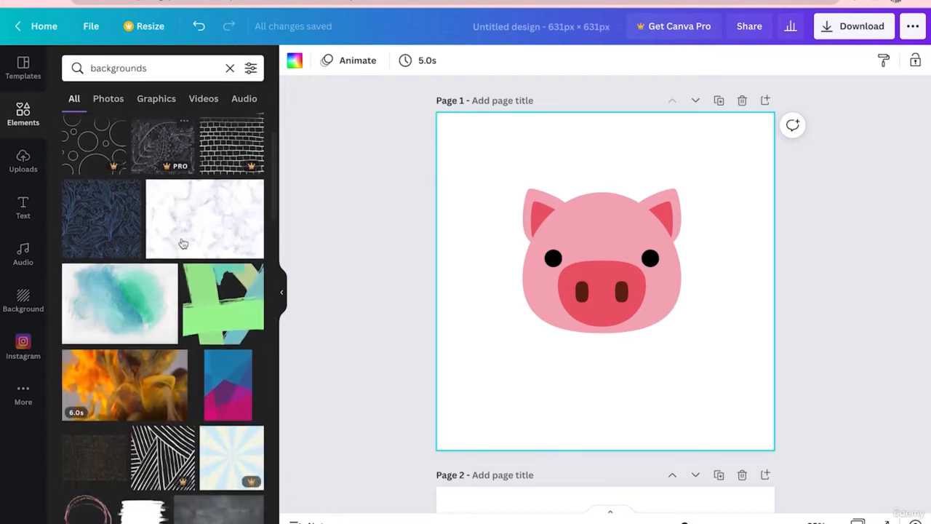
pyautogui.click(182, 243)
pyautogui.click(155, 99)
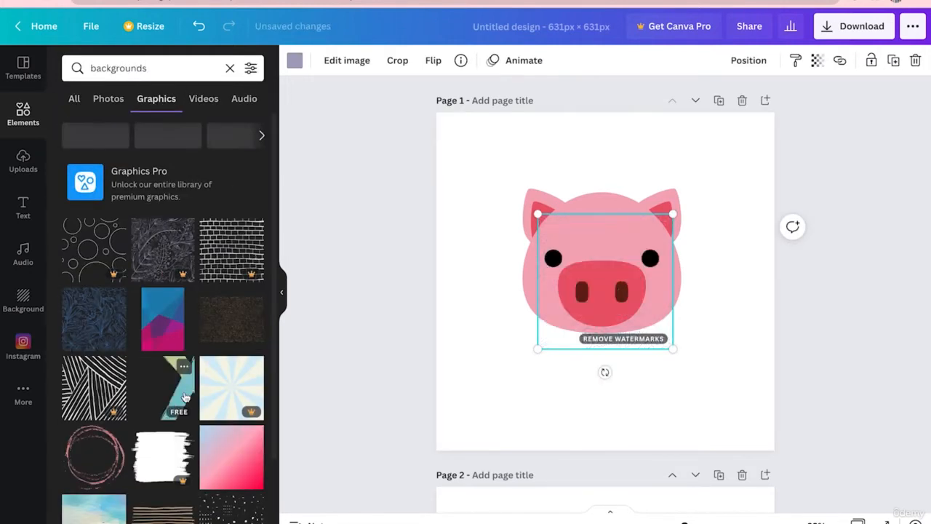
# Delete the watermarked background, place the blue and pink geometric graphic on page 1 and scale it to cover the whole page.
pyautogui.moveTo(162, 317); pyautogui.dragTo(482, 135)
pyautogui.press('Delete')
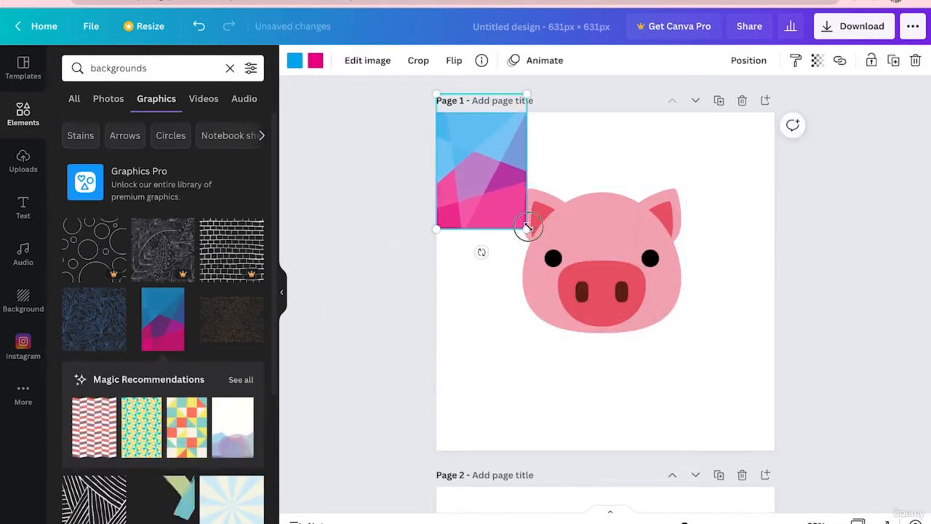
pyautogui.moveTo(528, 228); pyautogui.dragTo(921, 497)
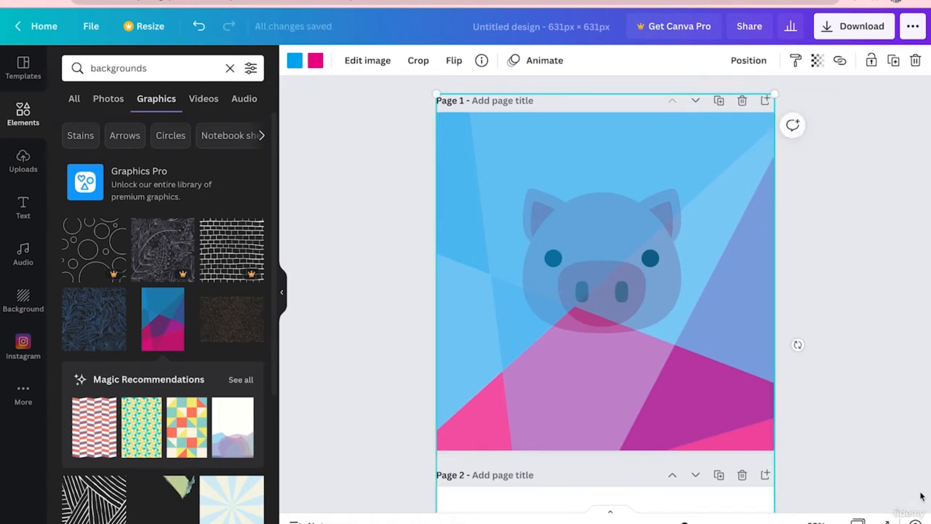
pyautogui.moveTo(797, 345); pyautogui.dragTo(739, 343)
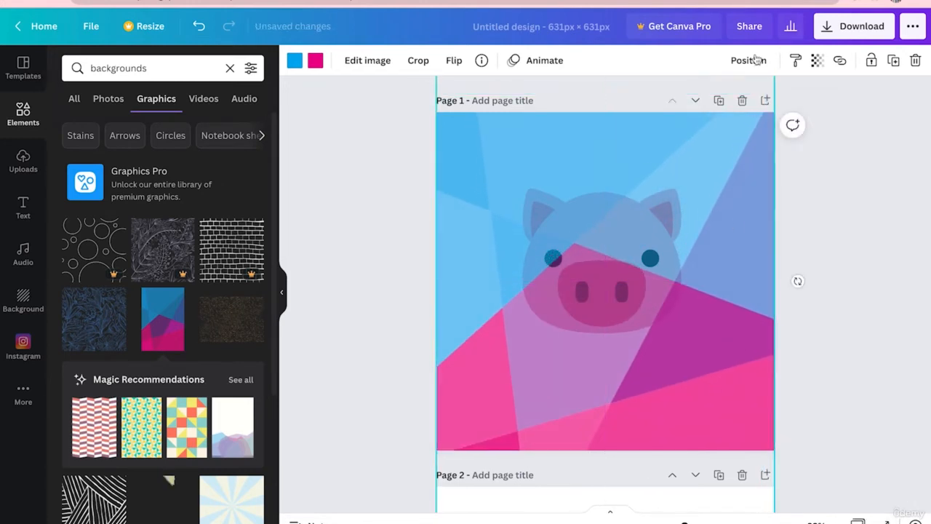
# Send the blue and pink geometric background behind the pig face on page 1.
pyautogui.click(756, 60)
pyautogui.click(694, 97)
pyautogui.click(752, 351)
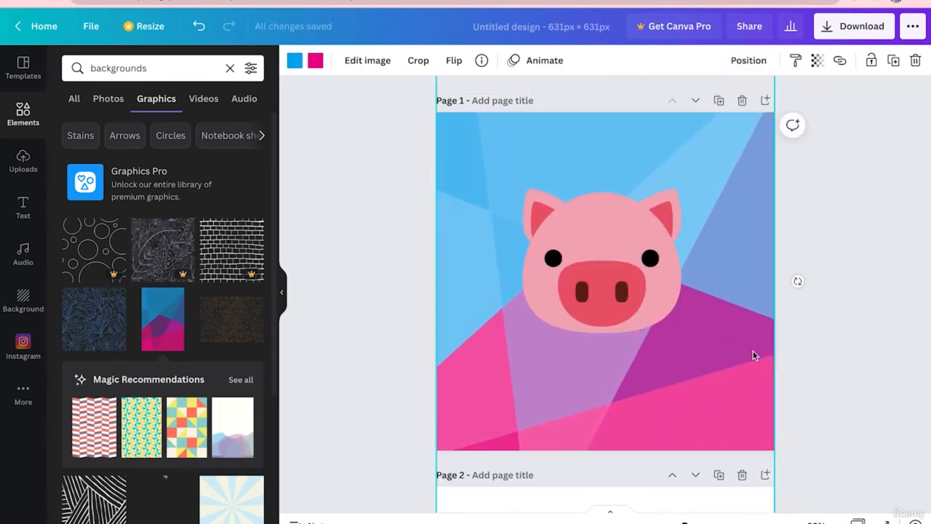
# Paste a copy of the geometric background onto page 2 and send it behind the green pig face.
pyautogui.scroll(-5, 753, 351)
pyautogui.click(733, 368)
pyautogui.hotkey('ctrl', 'v')
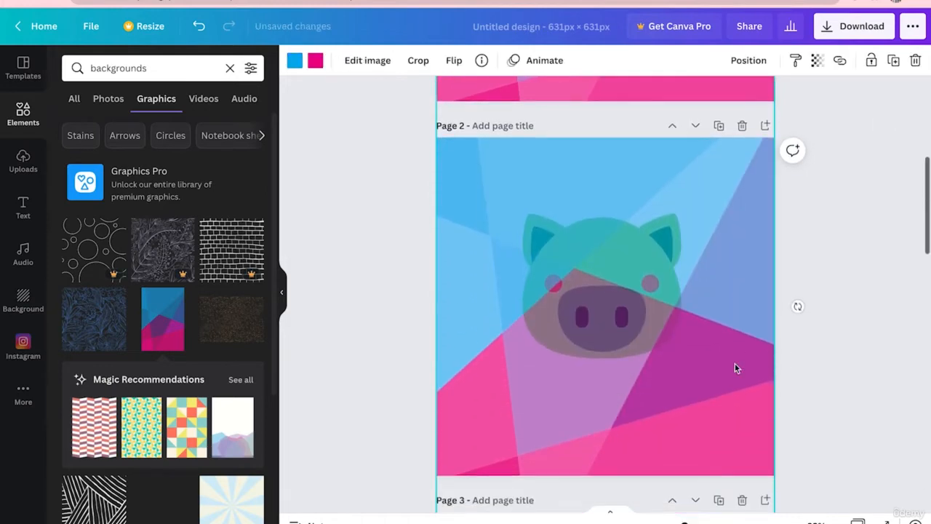
pyautogui.click(745, 60)
pyautogui.click(702, 98)
pyautogui.scroll(5, 838, 236)
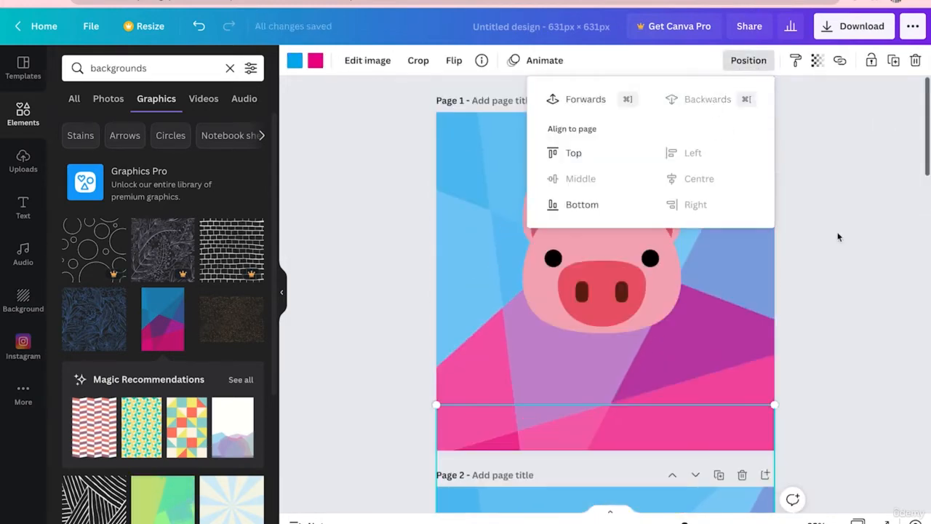
pyautogui.click(838, 236)
# Recolour the page 2 geometric background, changing its blue areas to yellow and its pink areas to dark blue.
pyautogui.scroll(-5, 742, 354)
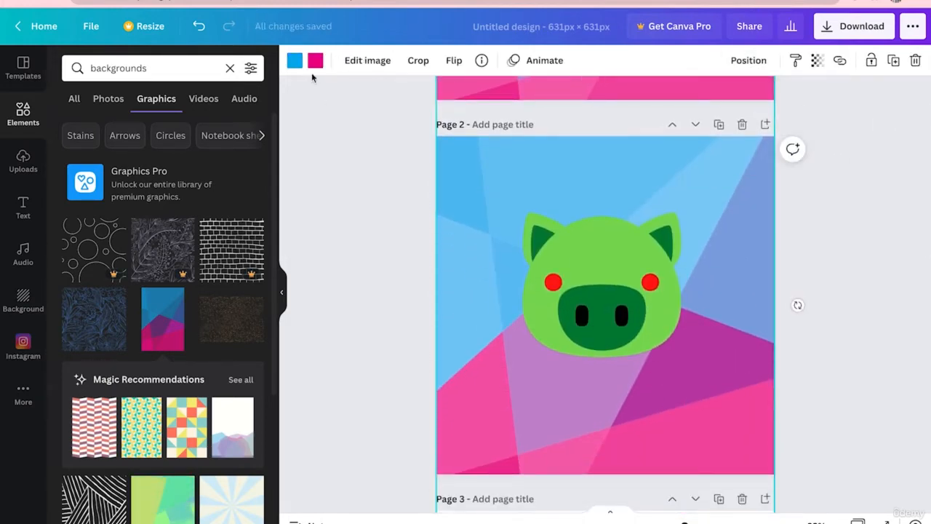
pyautogui.click(295, 61)
pyautogui.click(215, 197)
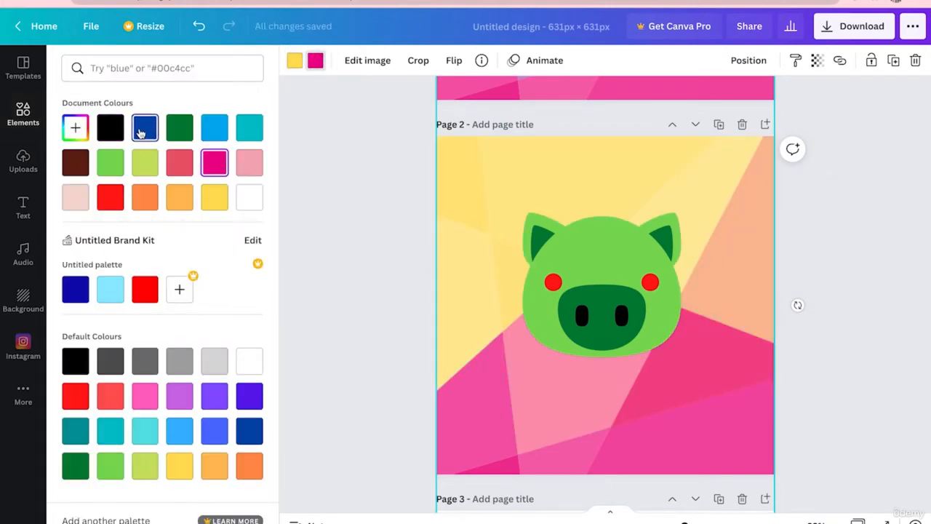
pyautogui.click(144, 128)
pyautogui.scroll(5, 404, 264)
# Cover page 3 with the teal, yellow and coral squares-and-triangles pattern, layered behind the teal pig face.
pyautogui.scroll(-10, 403, 264)
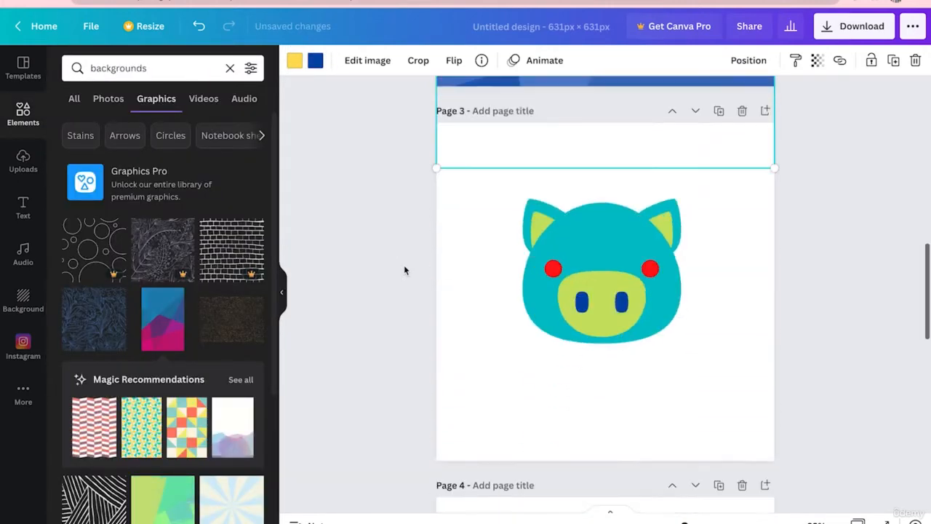
pyautogui.click(403, 270)
pyautogui.scroll(-5, 214, 357)
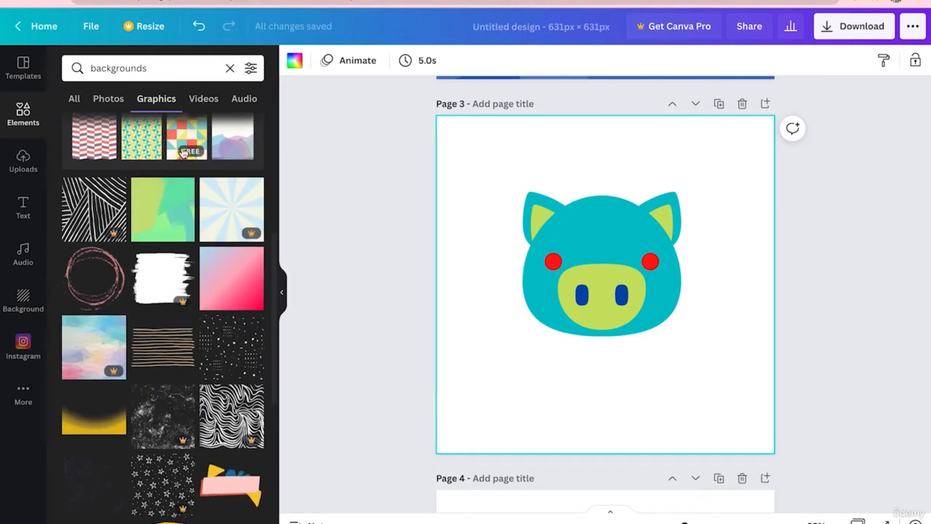
pyautogui.click(183, 151)
pyautogui.moveTo(631, 322); pyautogui.dragTo(458, 157)
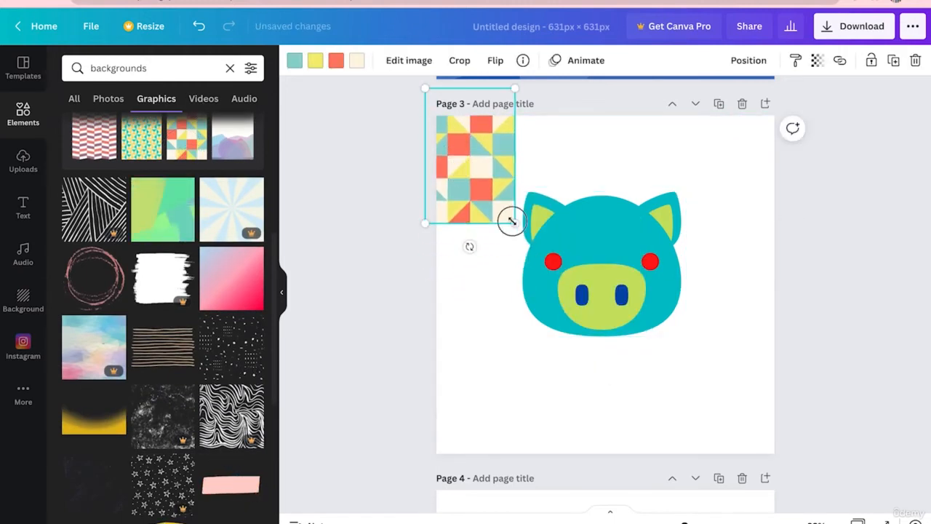
pyautogui.moveTo(512, 220); pyautogui.dragTo(788, 509)
pyautogui.click(748, 61)
pyautogui.click(696, 98)
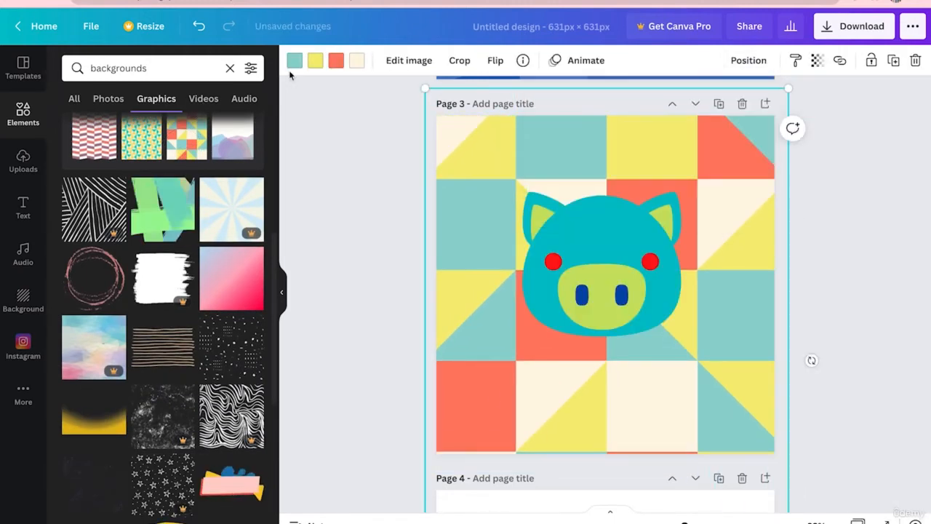
# Place the free blue-green brush-stroke graphic in page 4's upper-left corner and set the page background to coral red.
pyautogui.scroll(-5, 361, 260)
pyautogui.scroll(-6, 211, 327)
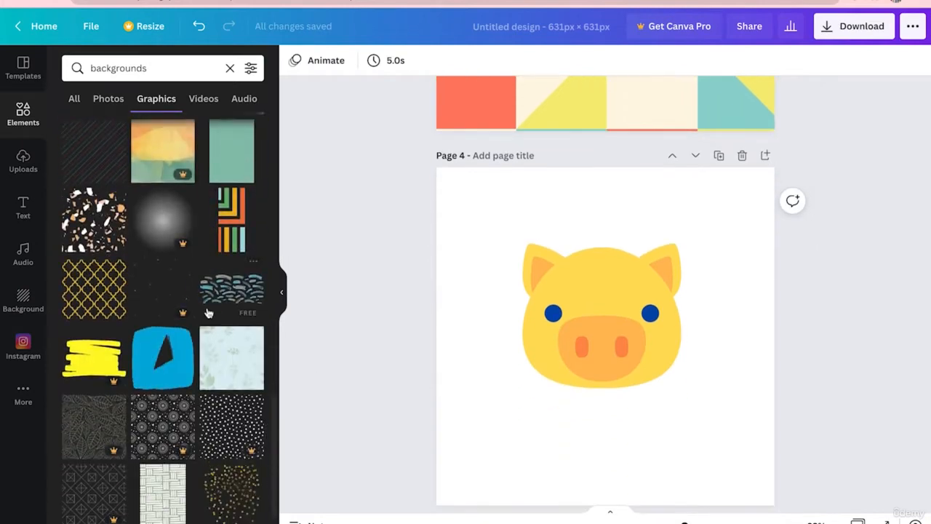
pyautogui.click(207, 313)
pyautogui.moveTo(603, 388); pyautogui.dragTo(501, 240)
pyautogui.click(293, 60)
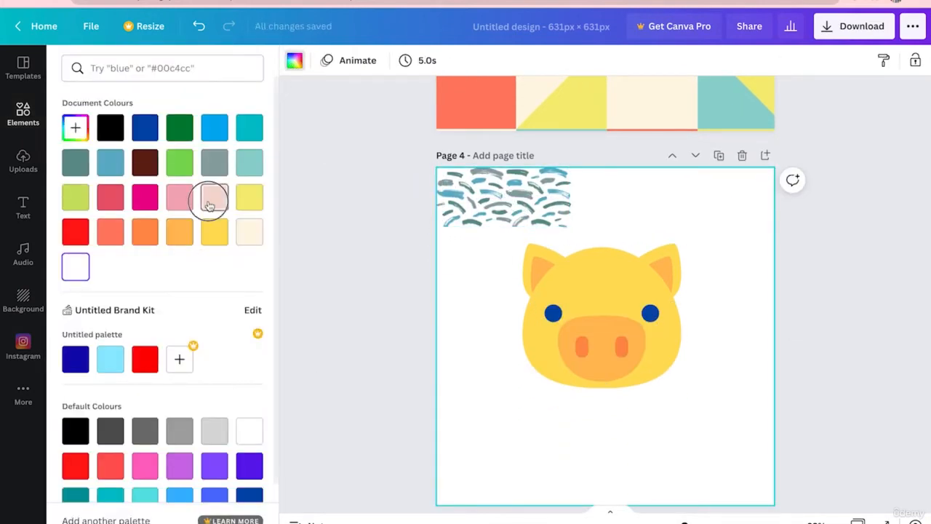
pyautogui.click(110, 196)
# Cover page 4 with two enlarged copies of the brush-stroke graphic, grouped and sent behind the yellow pig face.
pyautogui.click(504, 198)
pyautogui.moveTo(571, 228); pyautogui.dragTo(770, 399)
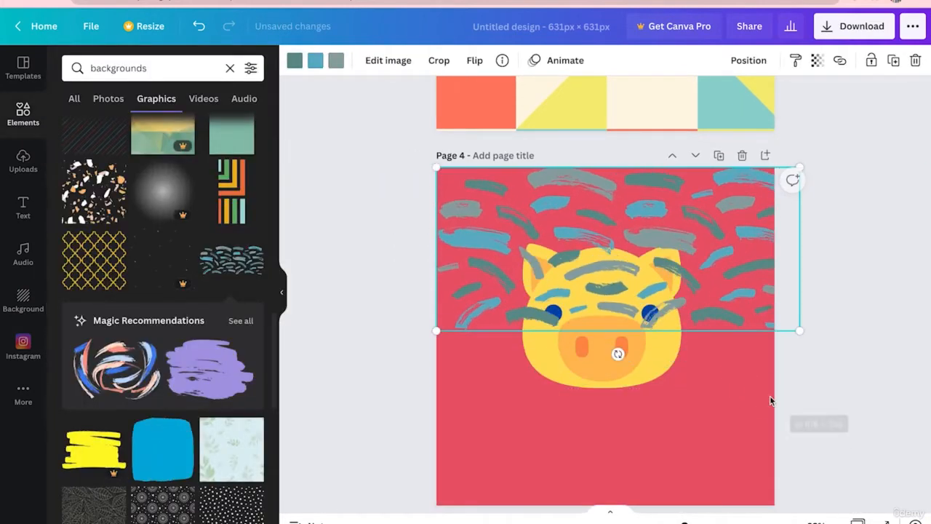
pyautogui.moveTo(682, 259)
pyautogui.keyDown('alt'); pyautogui.mouseDown()
pyautogui.moveTo(672, 414)
pyautogui.moveTo(681, 432)
pyautogui.mouseUp(); pyautogui.keyUp('alt')
pyautogui.moveTo(799, 341); pyautogui.dragTo(826, 323)
pyautogui.keyDown('shift'); pyautogui.click(734, 269); pyautogui.keyUp('shift')
pyautogui.press('super+g')
pyautogui.click(757, 64)
pyautogui.click(702, 96)
# Place the pink floral pattern on page 5, scaled to cover the whole page and layered behind the pig face.
pyautogui.scroll(-5, 895, 197)
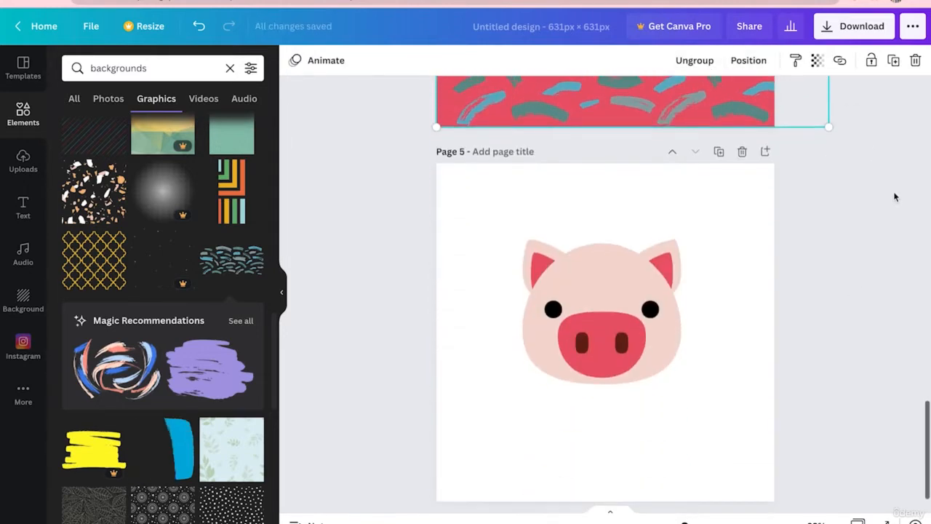
pyautogui.scroll(-10, 162, 306)
pyautogui.click(231, 358)
pyautogui.moveTo(606, 292); pyautogui.dragTo(508, 204)
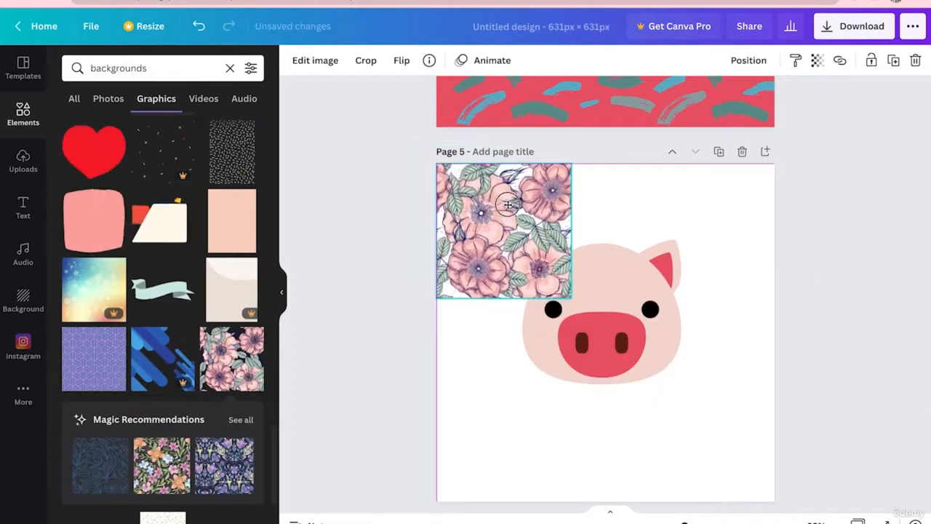
pyautogui.moveTo(571, 298); pyautogui.dragTo(771, 476)
pyautogui.click(748, 61)
pyautogui.click(744, 91)
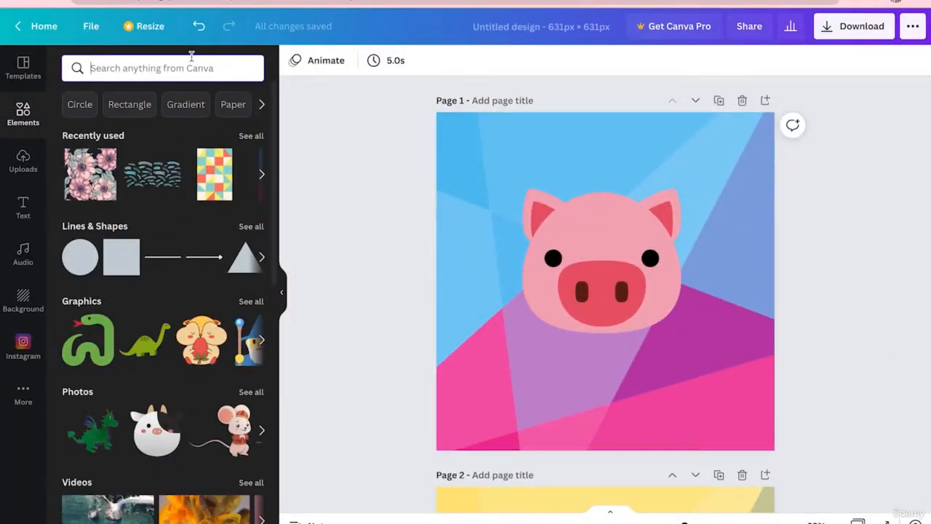
# Search the elements for "man" and limit the results to graphics.
pyautogui.write('man')
pyautogui.press('Return')
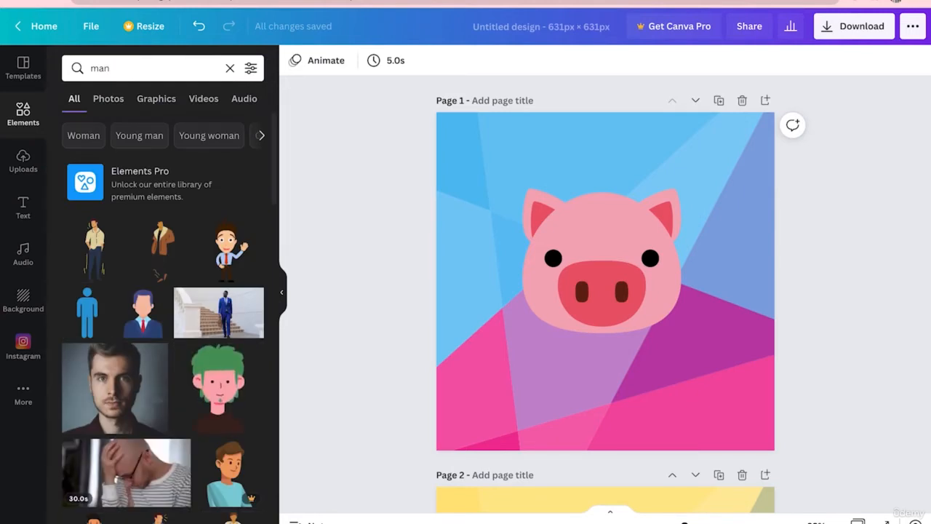
pyautogui.click(157, 99)
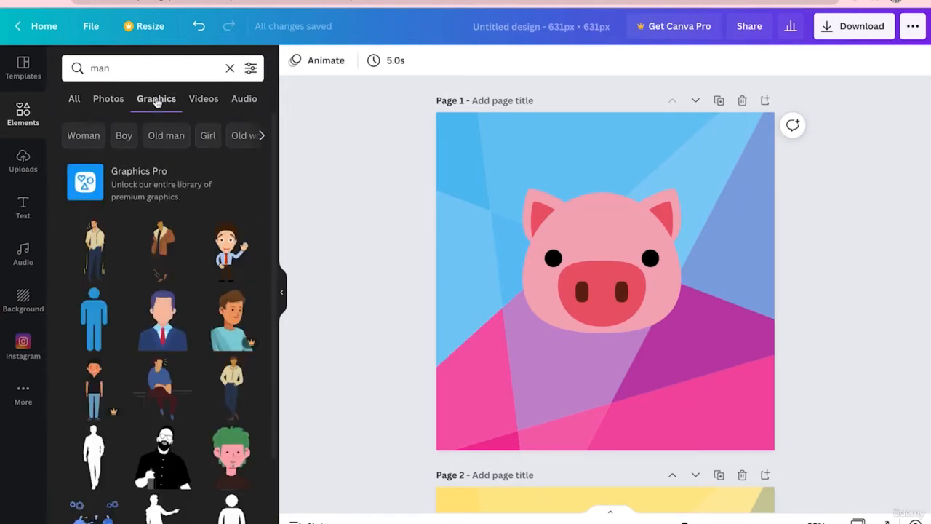
# Add the man in a navy suit and red tie at page 1's bottom edge, enlarged and layered behind the pig face.
pyautogui.scroll(-2, 245, 361)
pyautogui.click(164, 231)
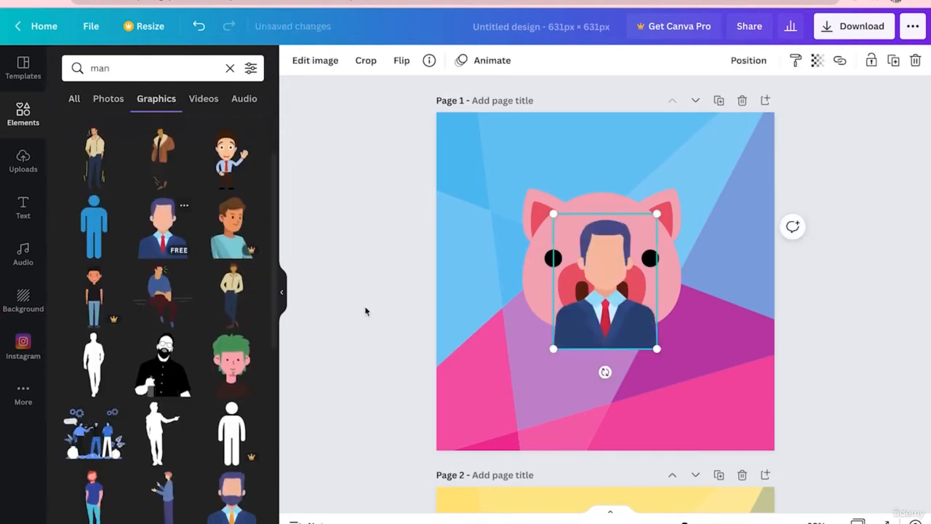
pyautogui.moveTo(657, 349); pyautogui.dragTo(731, 456)
pyautogui.moveTo(627, 422); pyautogui.dragTo(606, 407)
pyautogui.click(749, 60)
pyautogui.click(706, 98)
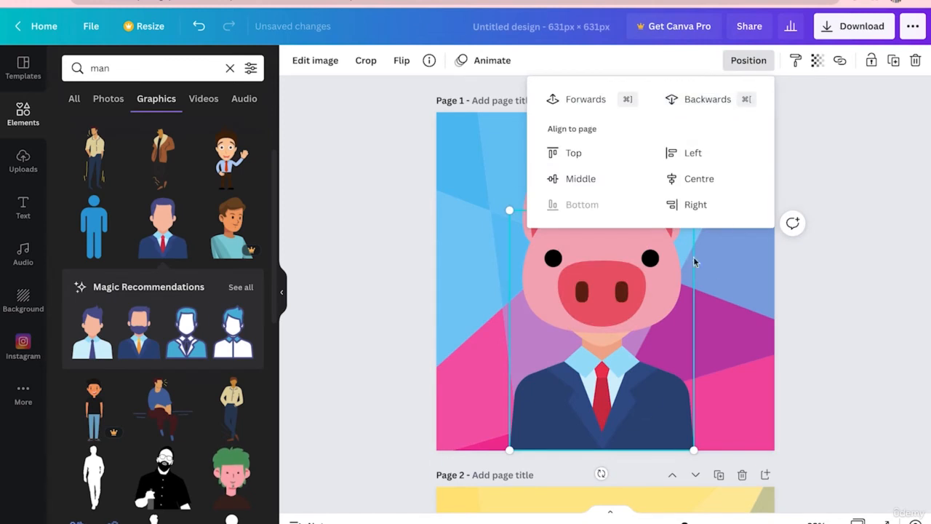
# Enlarge the suited man on page 1 and centre him beneath the pig face.
pyautogui.moveTo(710, 190); pyautogui.dragTo(729, 147)
pyautogui.moveTo(618, 381); pyautogui.dragTo(616, 385)
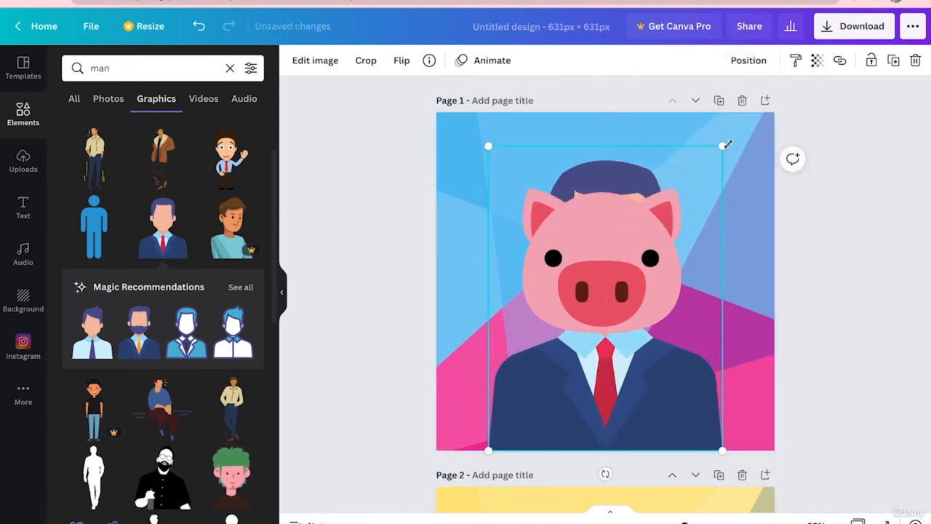
pyautogui.moveTo(727, 145); pyautogui.dragTo(709, 170)
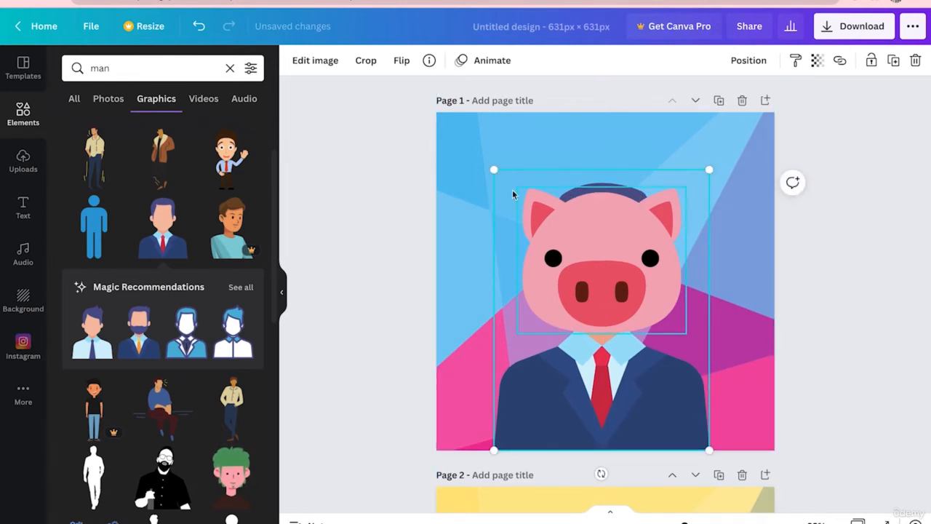
# Crop the top of the suited man so his hair no longer shows above the pig face.
pyautogui.click(315, 60)
pyautogui.click(365, 60)
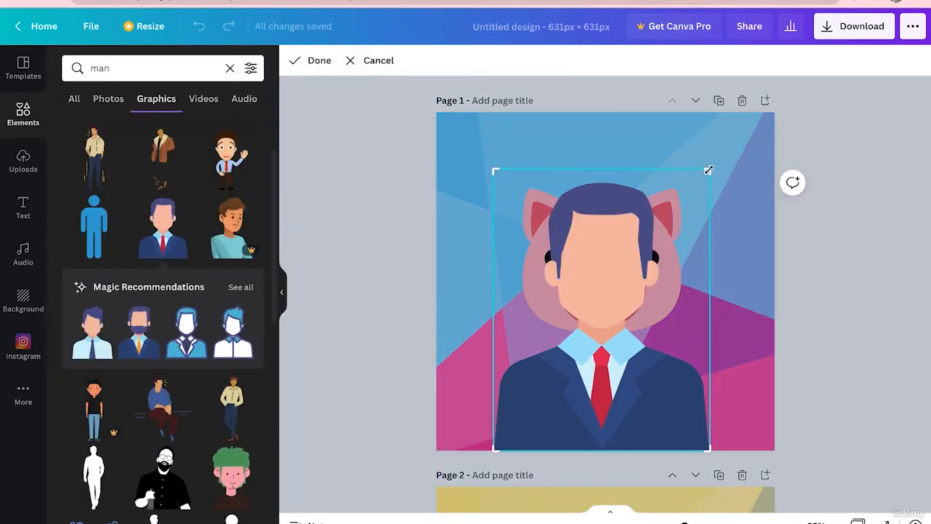
pyautogui.moveTo(708, 170); pyautogui.dragTo(704, 250)
pyautogui.click(314, 60)
pyautogui.click(786, 352)
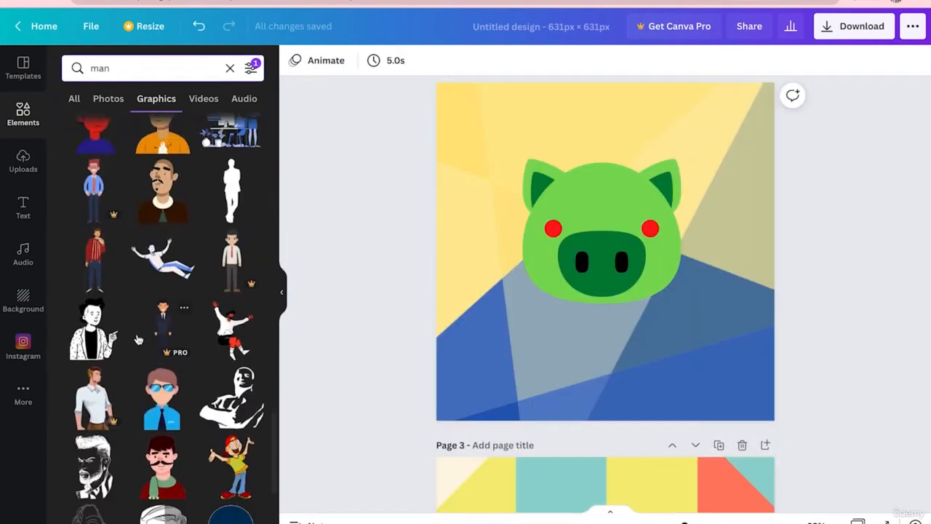
# Add the man in sunglasses and blue shirt to page 2, enlarged and centred behind the green pig face.
pyautogui.scroll(-1, 164, 320)
pyautogui.click(155, 281)
pyautogui.moveTo(728, 381); pyautogui.dragTo(691, 425)
pyautogui.moveTo(622, 376); pyautogui.dragTo(615, 371)
pyautogui.click(748, 62)
pyautogui.click(703, 99)
pyautogui.moveTo(686, 150); pyautogui.dragTo(704, 117)
pyautogui.moveTo(610, 362); pyautogui.dragTo(601, 363)
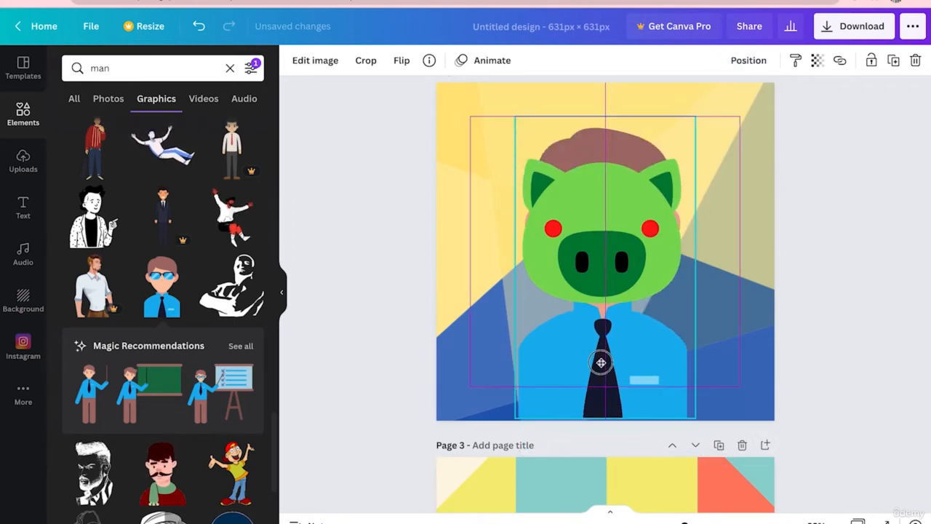
# Crop the upper part of the blue-shirted man's head so his hair is hidden behind the green pig face.
pyautogui.doubleClick(615, 386)
pyautogui.moveTo(696, 118); pyautogui.dragTo(691, 235)
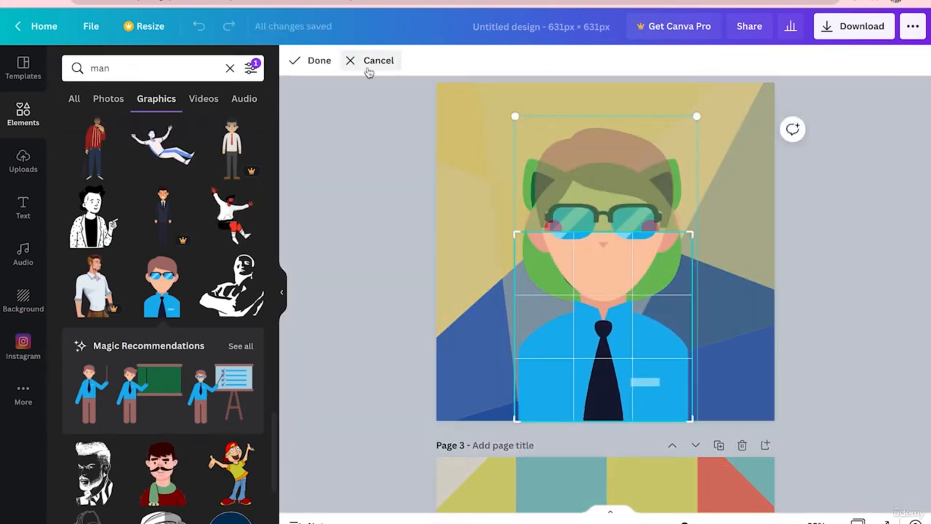
pyautogui.click(319, 61)
# With page 3 in view, search the graphics for "doctor".
pyautogui.scroll(-5, 541, 372)
pyautogui.doubleClick(104, 68)
pyautogui.write('docto')
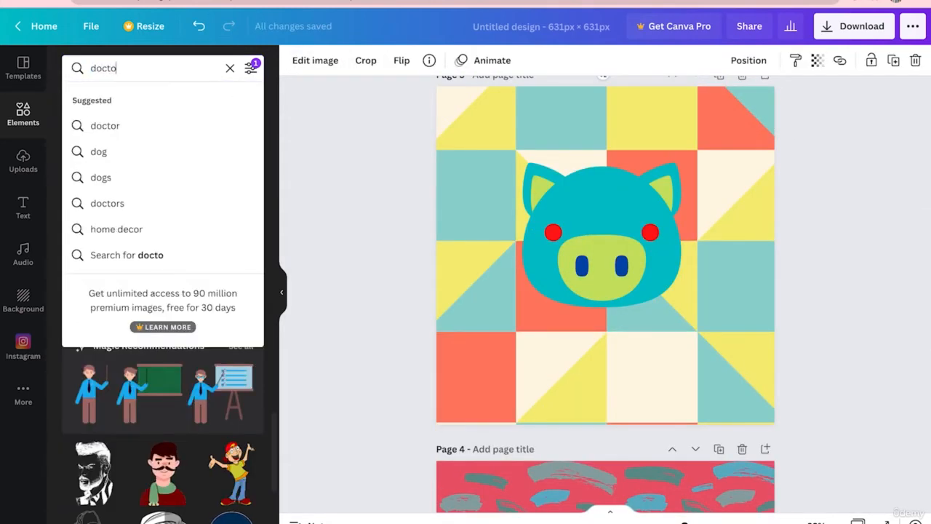
pyautogui.write('r')
pyautogui.press('Return')
# Add the male doctor holding a black folder to page 3, about 311 × 371 px, behind the teal pig face.
pyautogui.scroll(-5, 175, 313)
pyautogui.click(94, 304)
pyautogui.moveTo(605, 269); pyautogui.dragTo(587, 364)
pyautogui.moveTo(644, 283); pyautogui.dragTo(696, 220)
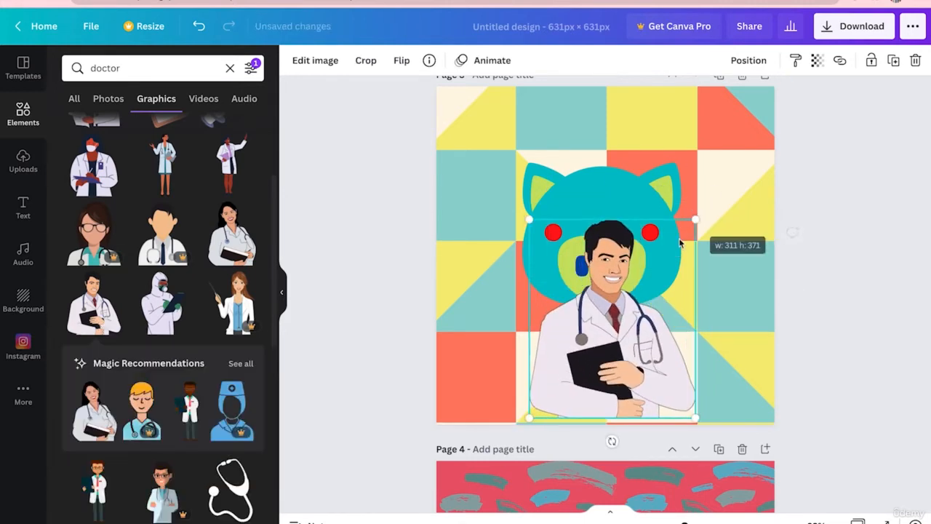
pyautogui.click(749, 61)
pyautogui.click(704, 98)
pyautogui.moveTo(630, 348); pyautogui.dragTo(635, 361)
pyautogui.click(810, 320)
# With page 4 in view, search the graphics for "police".
pyautogui.scroll(-5, 317, 326)
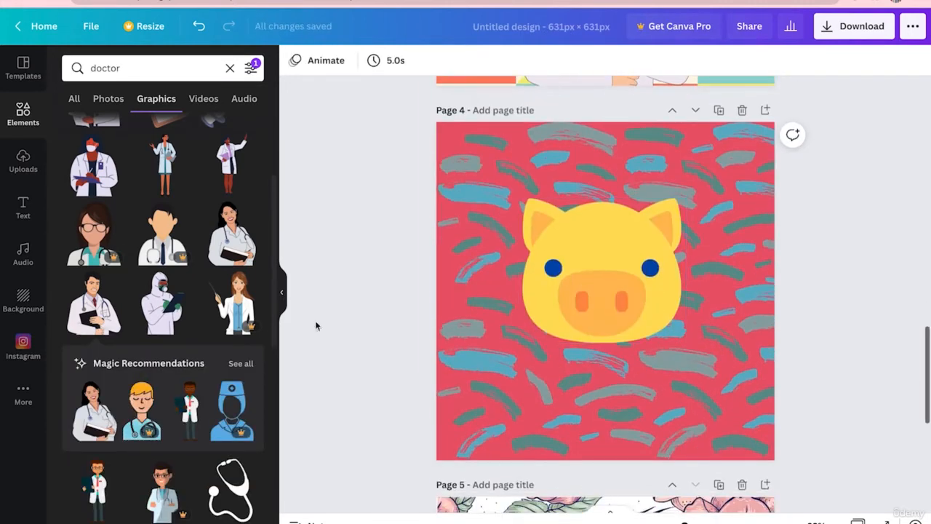
pyautogui.tripleClick(145, 67)
pyautogui.write('police')
pyautogui.press('Return')
# Add the waving police officer to page 4, positioned beneath the yellow pig face and layered behind it.
pyautogui.click(229, 226)
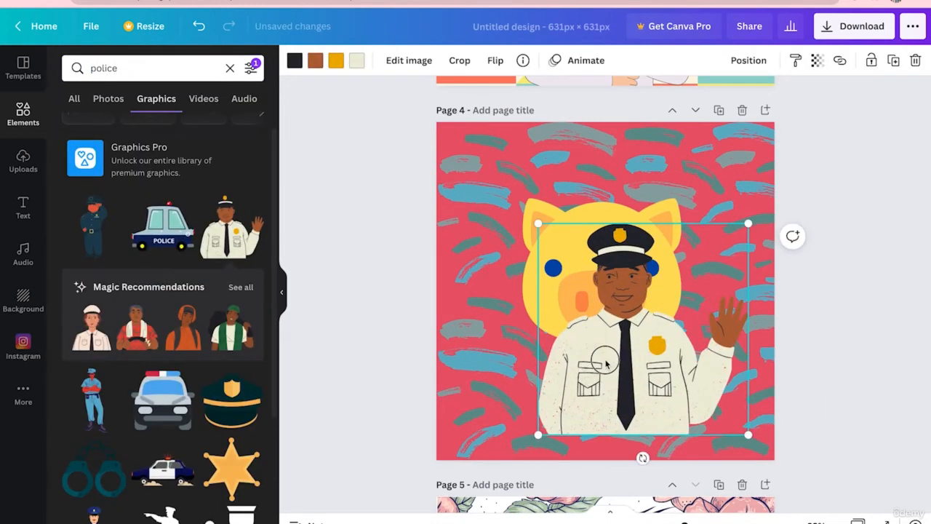
pyautogui.moveTo(605, 363); pyautogui.dragTo(587, 381)
pyautogui.click(748, 61)
pyautogui.click(704, 97)
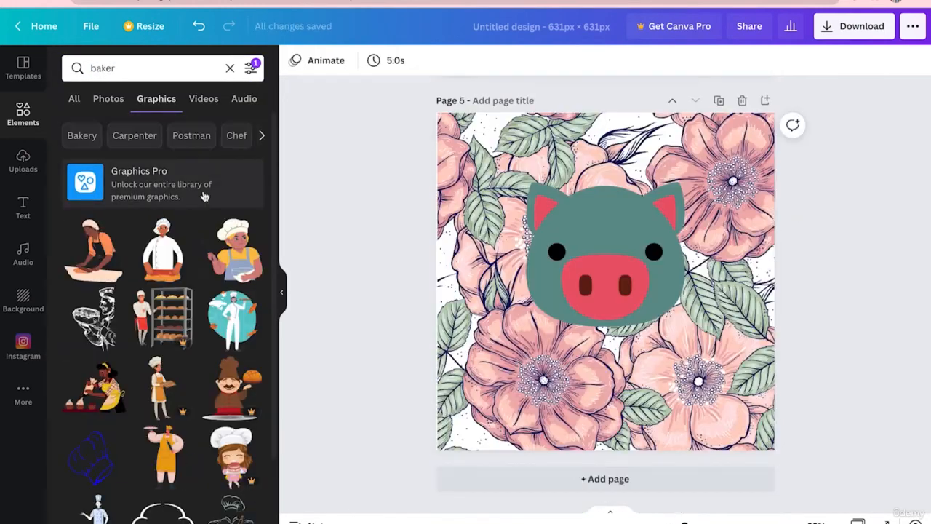
# Add the baker in a blue apron to page 5, enlarged and positioned near the page's bottom edge.
pyautogui.click(235, 247)
pyautogui.moveTo(564, 364); pyautogui.dragTo(609, 395)
pyautogui.moveTo(480, 236); pyautogui.dragTo(456, 211)
pyautogui.moveTo(577, 379); pyautogui.dragTo(582, 385)
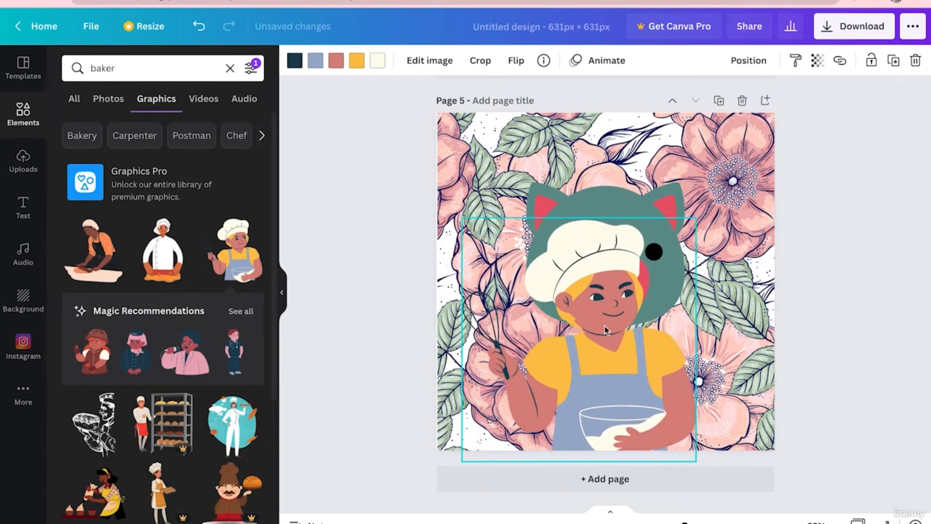
# Send the baker behind the page 5 pig face and enlarge the figure to about 471 × 491 px.
pyautogui.click(845, 441)
pyautogui.click(591, 249)
pyautogui.click(748, 60)
pyautogui.click(712, 97)
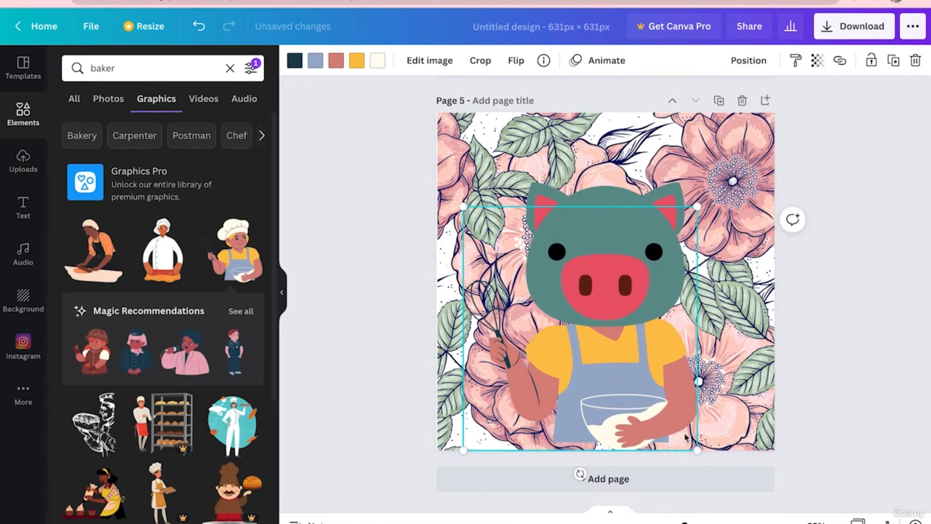
pyautogui.moveTo(696, 460); pyautogui.dragTo(707, 458)
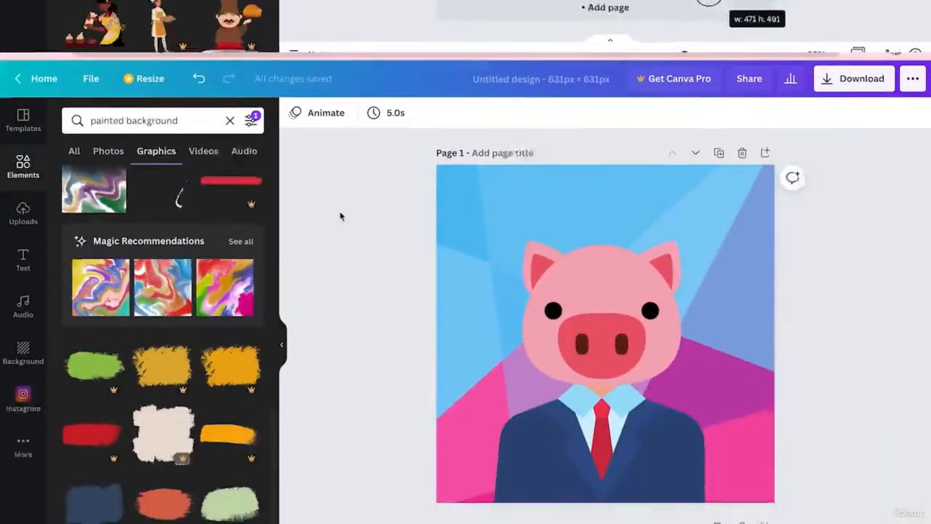
# With page 1 in view, search the graphics for "hats".
pyautogui.click(196, 72)
pyautogui.write('cap')
pyautogui.press('Return')
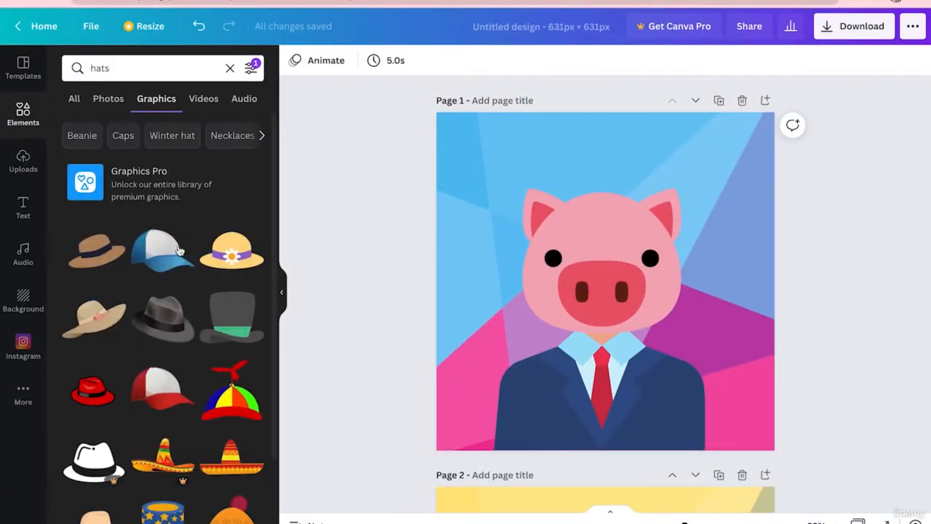
# Add the brown brimmed hat to page 1, enlarged and positioned on top of the pink pig's head.
pyautogui.scroll(-1, 175, 255)
pyautogui.click(98, 226)
pyautogui.moveTo(614, 299); pyautogui.dragTo(581, 213)
pyautogui.moveTo(641, 156); pyautogui.dragTo(698, 123)
pyautogui.moveTo(637, 180); pyautogui.dragTo(617, 185)
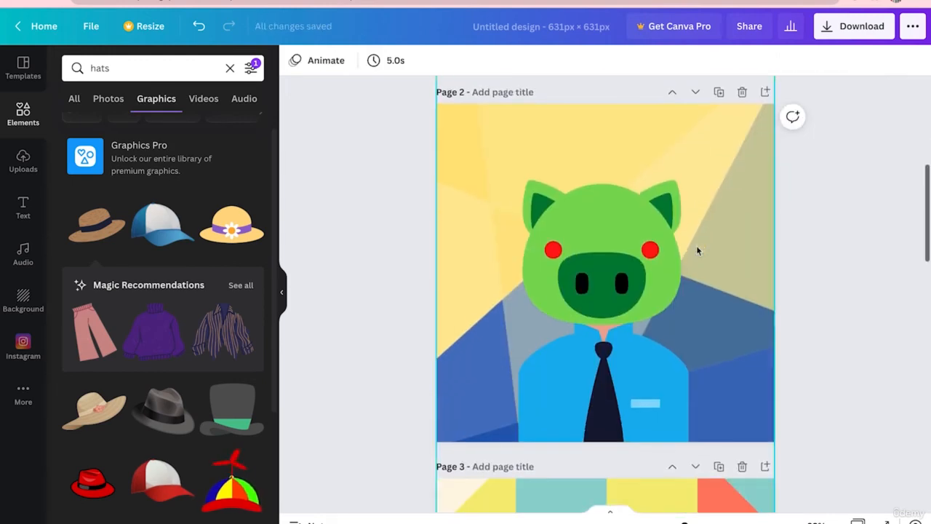
# Add the curly brown hair to the page 2 green pig's head and place enlarged black-framed glasses across its face.
pyautogui.scroll(-3, 162, 290)
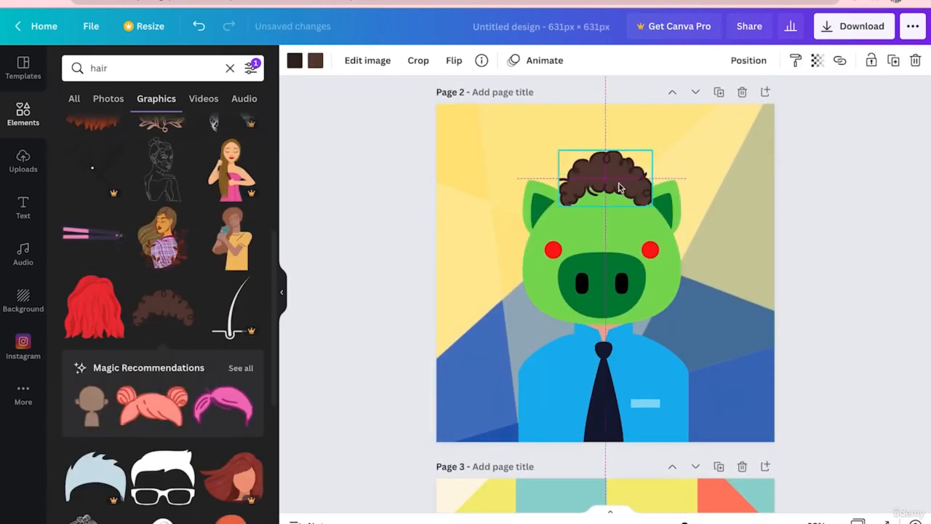
pyautogui.click(732, 272)
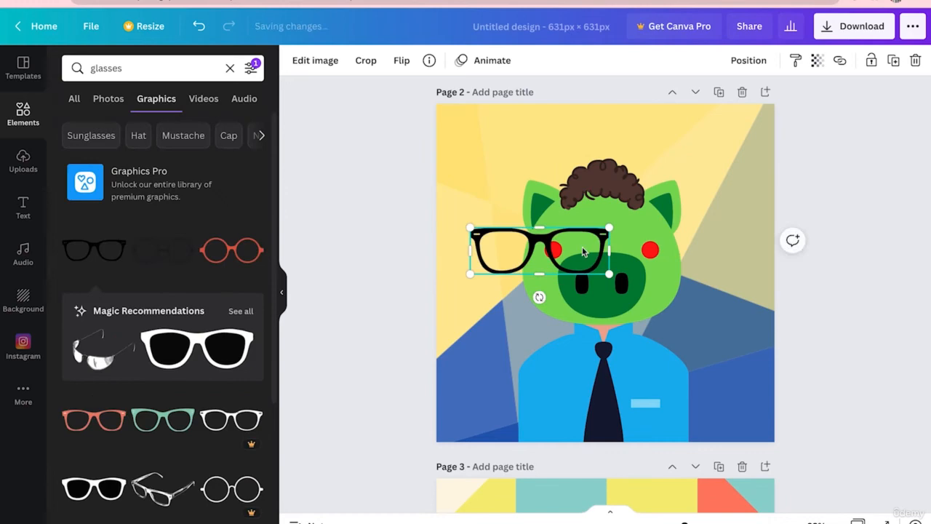
pyautogui.moveTo(523, 240); pyautogui.dragTo(604, 251)
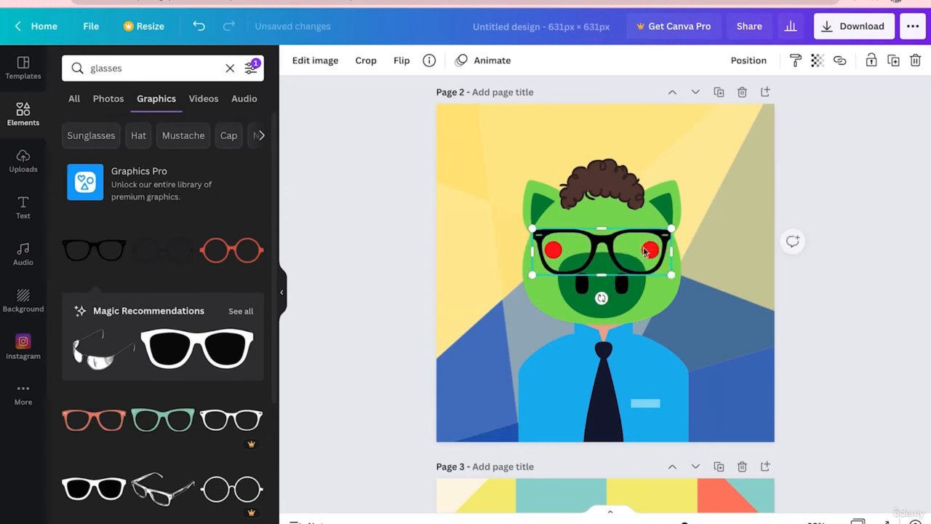
pyautogui.moveTo(677, 276); pyautogui.dragTo(682, 279)
pyautogui.click(677, 307)
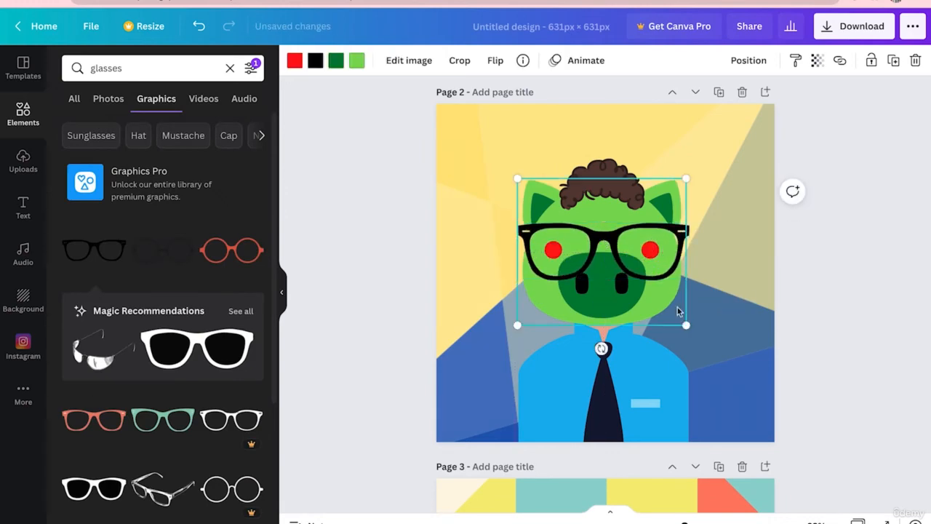
# With page 3 in view, search the graphics for "eyes".
pyautogui.scroll(-3, 734, 309)
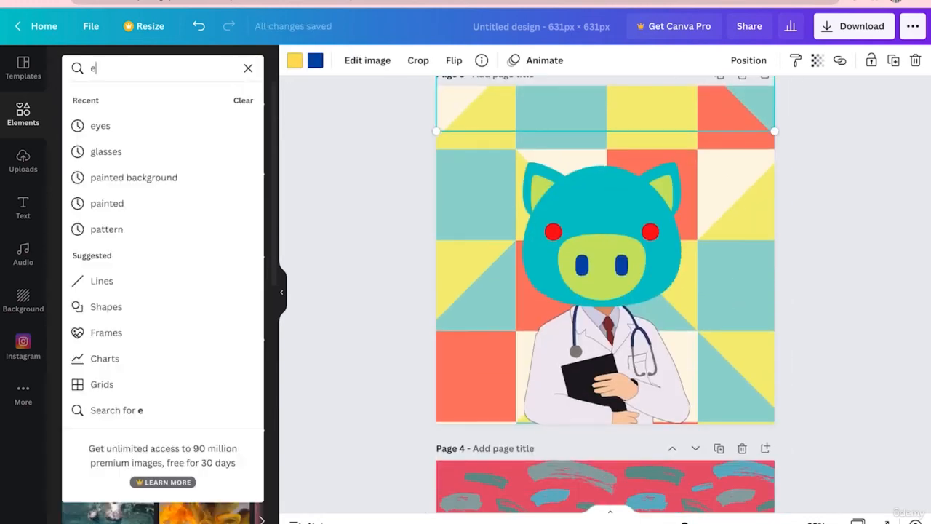
pyautogui.write('yes')
pyautogui.press('Return')
pyautogui.click(157, 98)
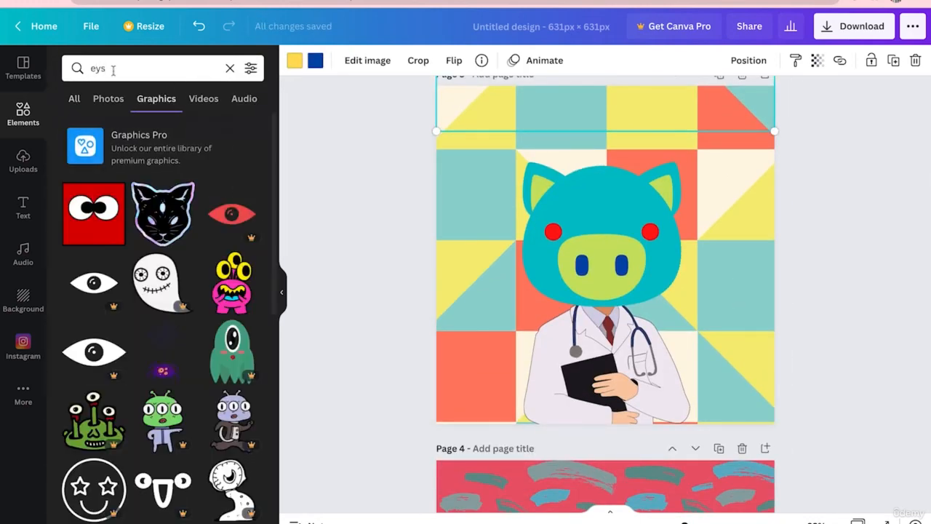
# Add the white googly eyes with black pupils to page 3, resized and positioned over the teal pig's eyes.
pyautogui.click(94, 250)
pyautogui.moveTo(740, 294); pyautogui.dragTo(605, 235)
pyautogui.moveTo(576, 204); pyautogui.dragTo(645, 211)
pyautogui.moveTo(673, 243); pyautogui.dragTo(637, 207)
pyautogui.click(701, 276)
# Add the orange-lidded eyes to page 4, resized and positioned over the yellow pig's eyes.
pyautogui.scroll(-5, 335, 255)
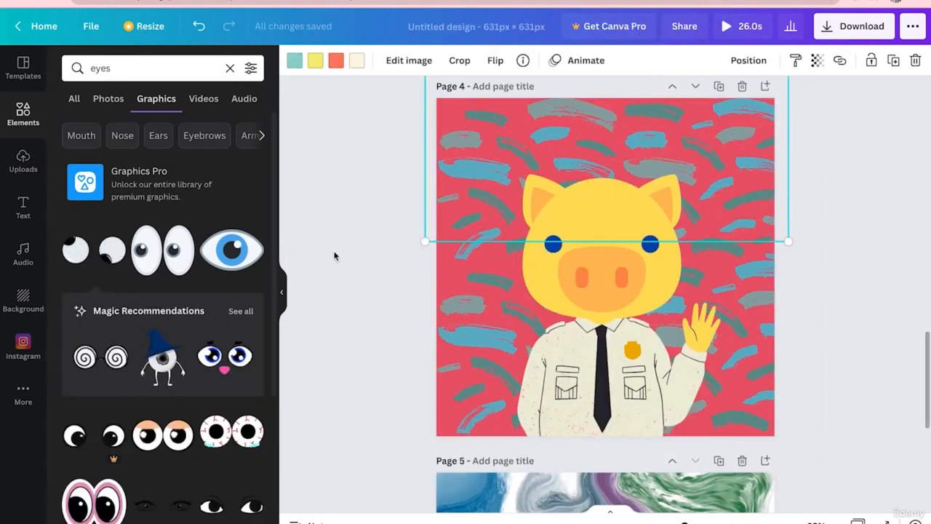
pyautogui.click(168, 434)
pyautogui.moveTo(740, 335); pyautogui.dragTo(590, 259)
pyautogui.moveTo(562, 229); pyautogui.dragTo(631, 246)
pyautogui.click(875, 319)
# With page 5 in view, search the graphics for "chef cap" and browse the hat designs.
pyautogui.scroll(6, 875, 318)
pyautogui.scroll(-10, 874, 319)
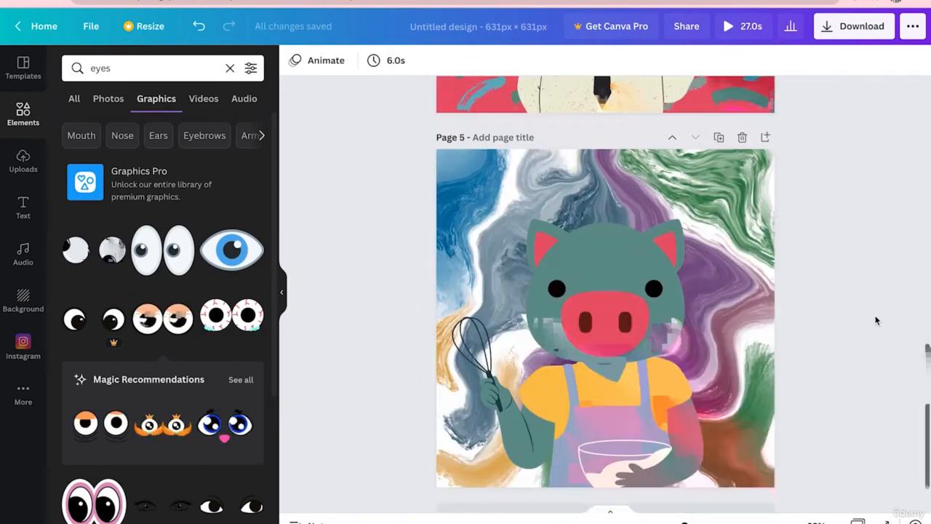
pyautogui.scroll(-3, 260, 407)
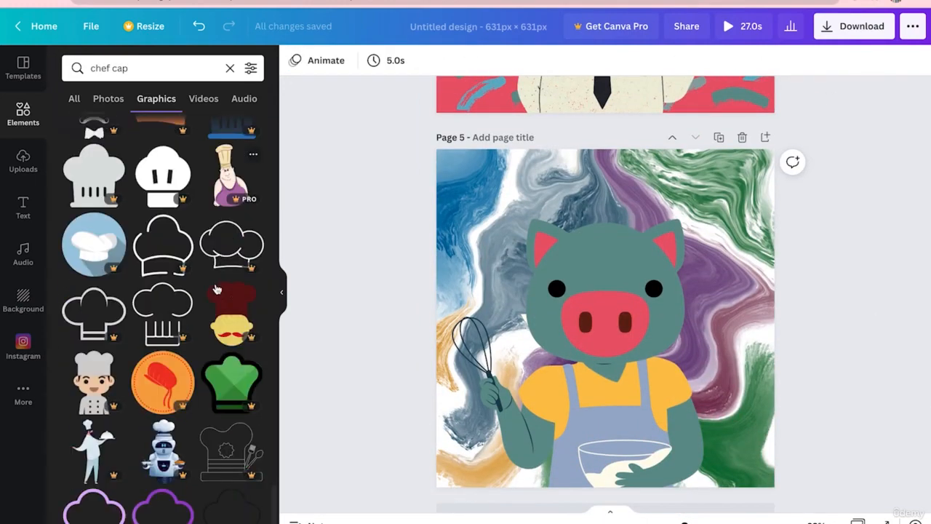
pyautogui.scroll(-5, 162, 327)
pyautogui.scroll(8, 162, 327)
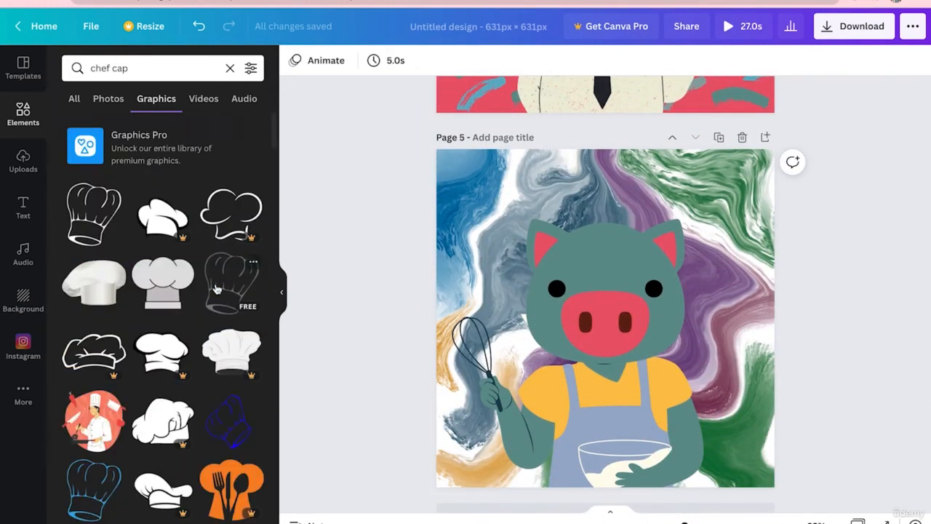
# Add the grey outlined chef's hat on top of the page 5 pig's head and crop off its bottom band.
pyautogui.click(162, 282)
pyautogui.moveTo(623, 308); pyautogui.dragTo(623, 197)
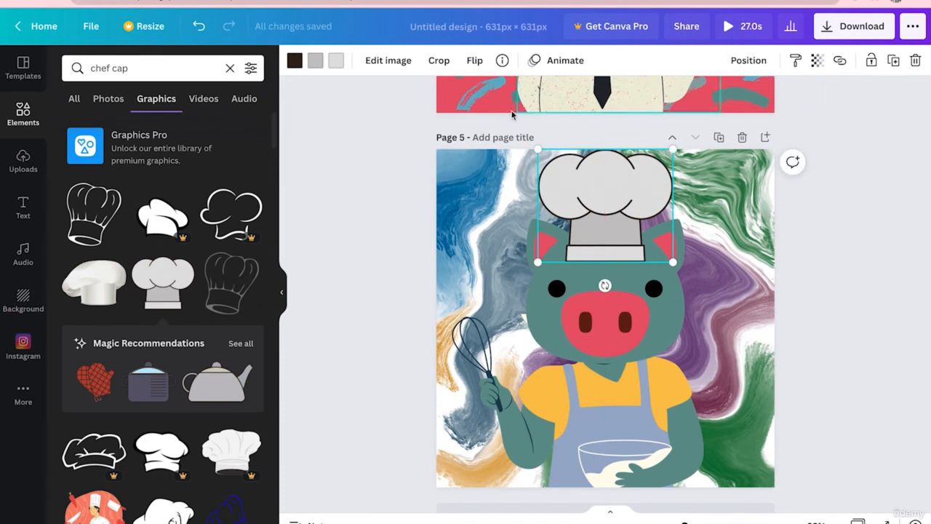
pyautogui.doubleClick(651, 232)
pyautogui.press('Return')
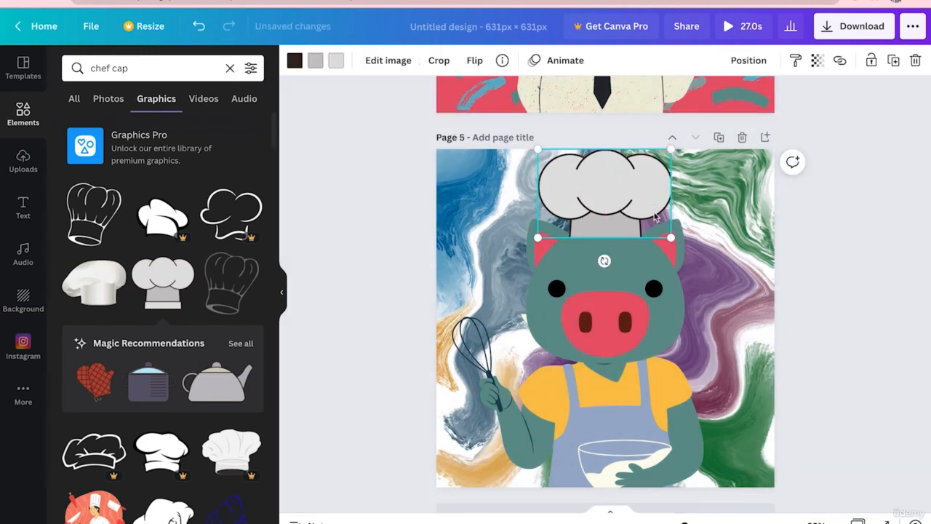